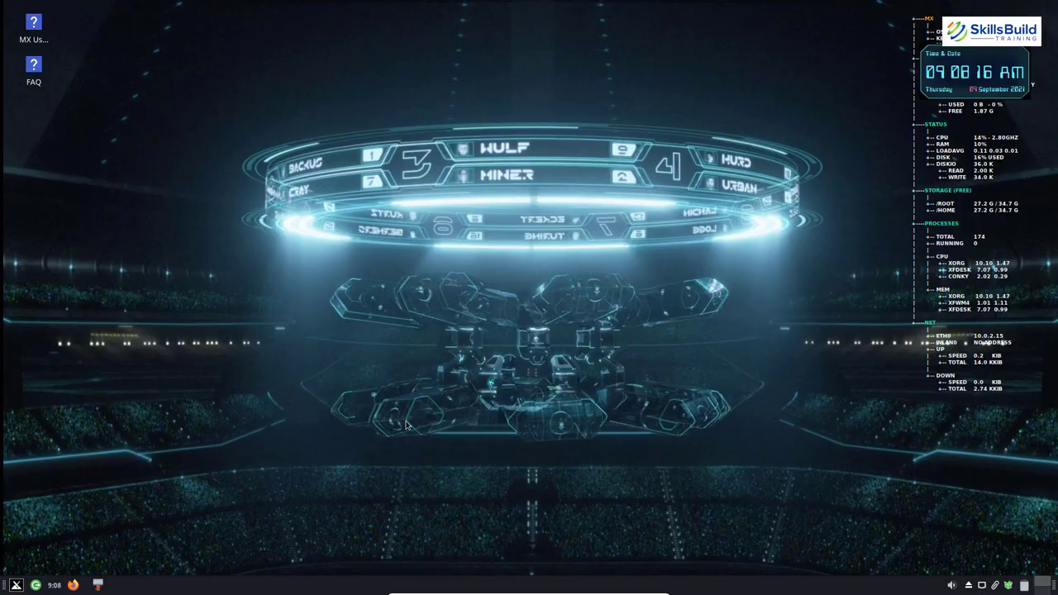
Open the About MX Linux information from the applications menu.
click(231, 355)
scroll(180, 351, down, 5)
scroll(179, 352, down, 15)
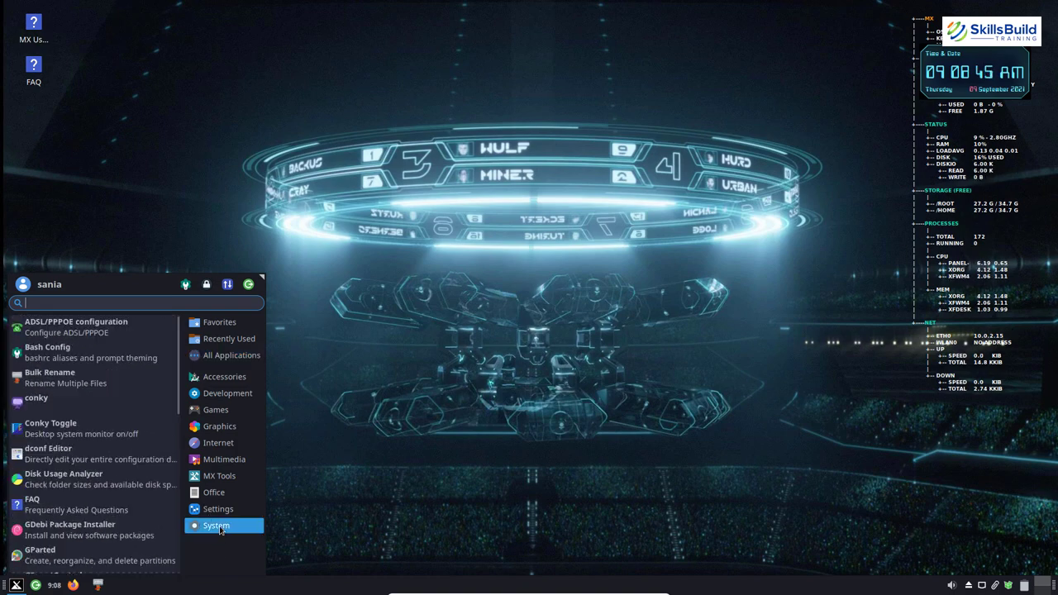
mouse_move(231, 431)
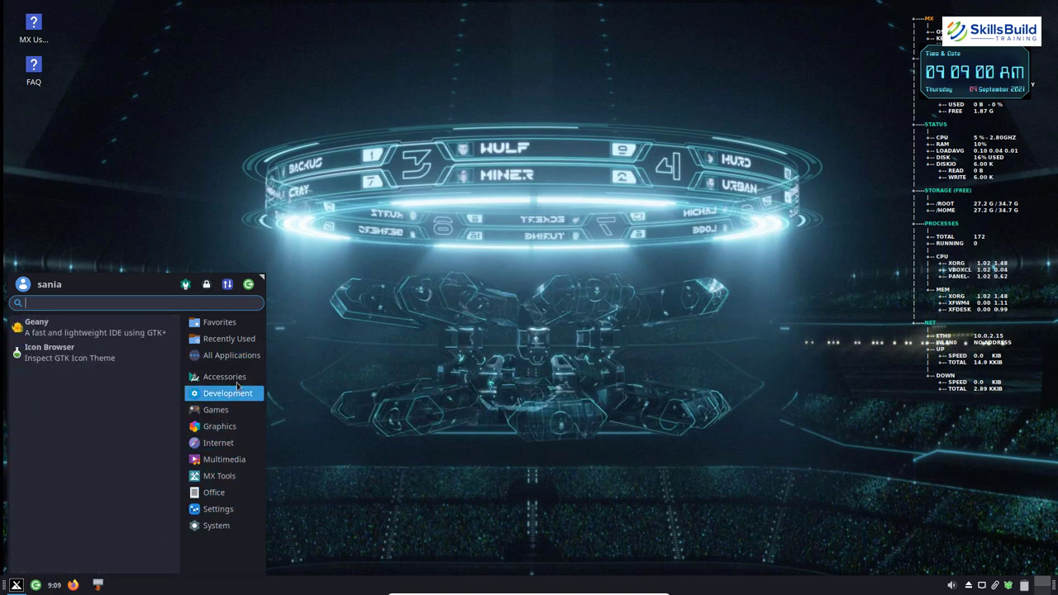
mouse_move(219, 475)
click(58, 327)
Launch the MX Package Installer from MX Tools and authenticate.
click(699, 99)
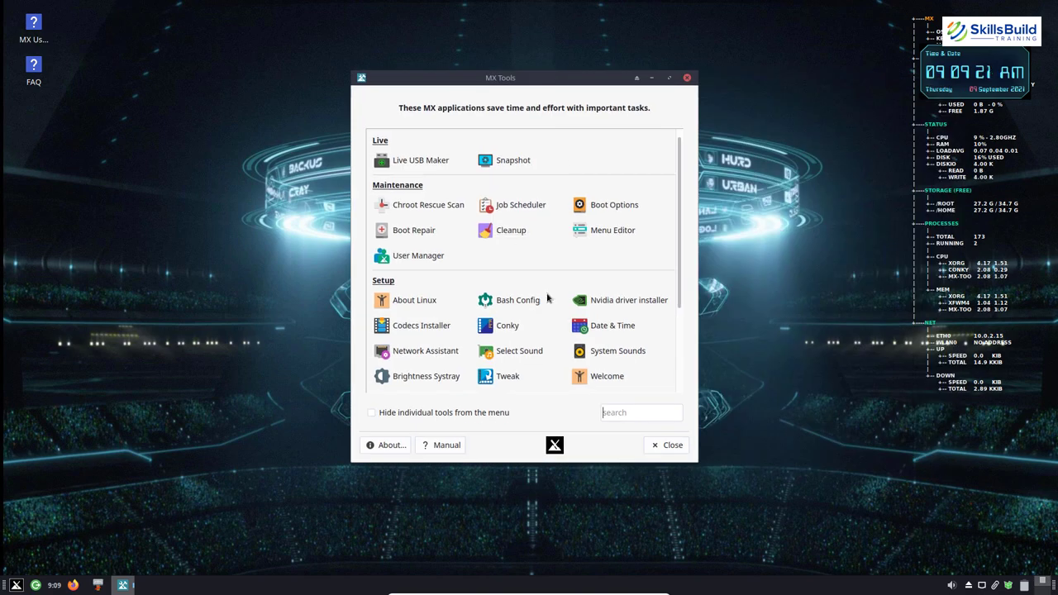
scroll(682, 240, down, 5)
click(527, 330)
key(Return)
Browse the MX Test Repo, Debian Backports and Flatpak package lists, then close the installer.
scroll(728, 322, down, 5)
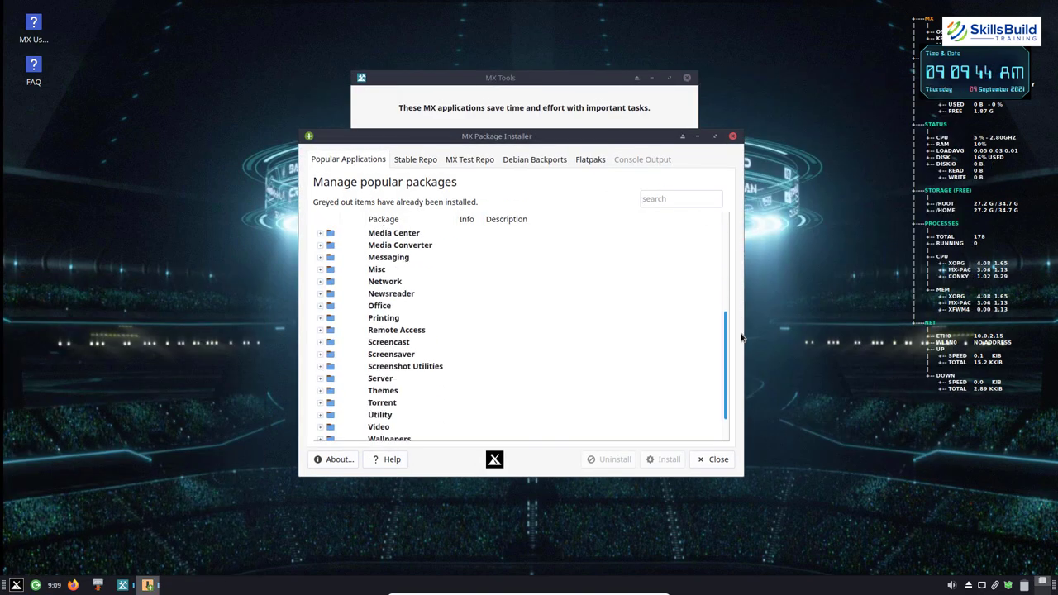
click(470, 160)
key(Return)
click(535, 159)
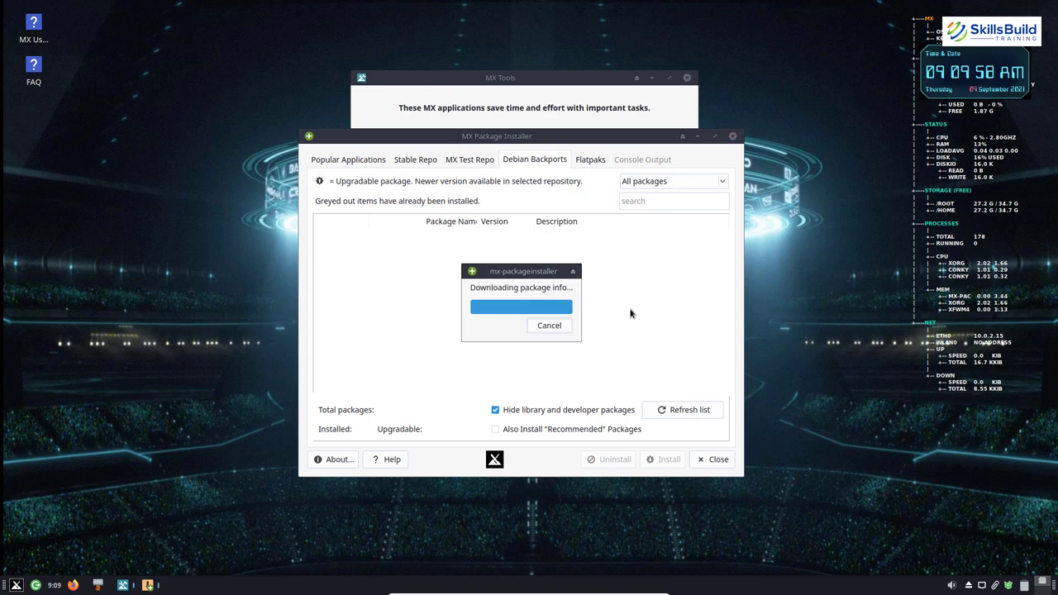
click(591, 160)
click(634, 308)
key(Return)
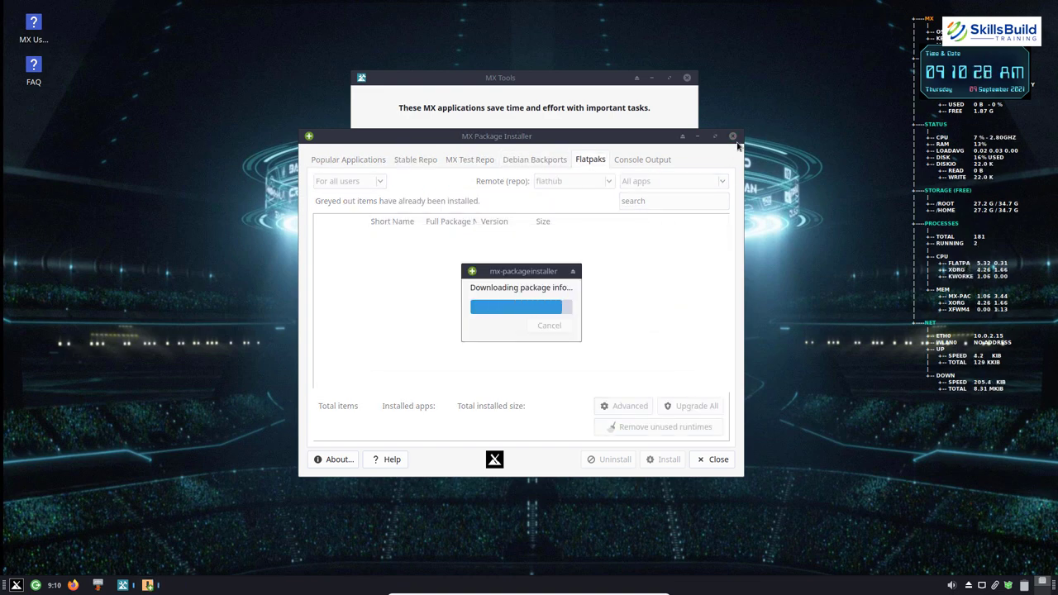
click(713, 460)
Launch Task Manager and re-sort the running process list.
click(16, 586)
click(64, 480)
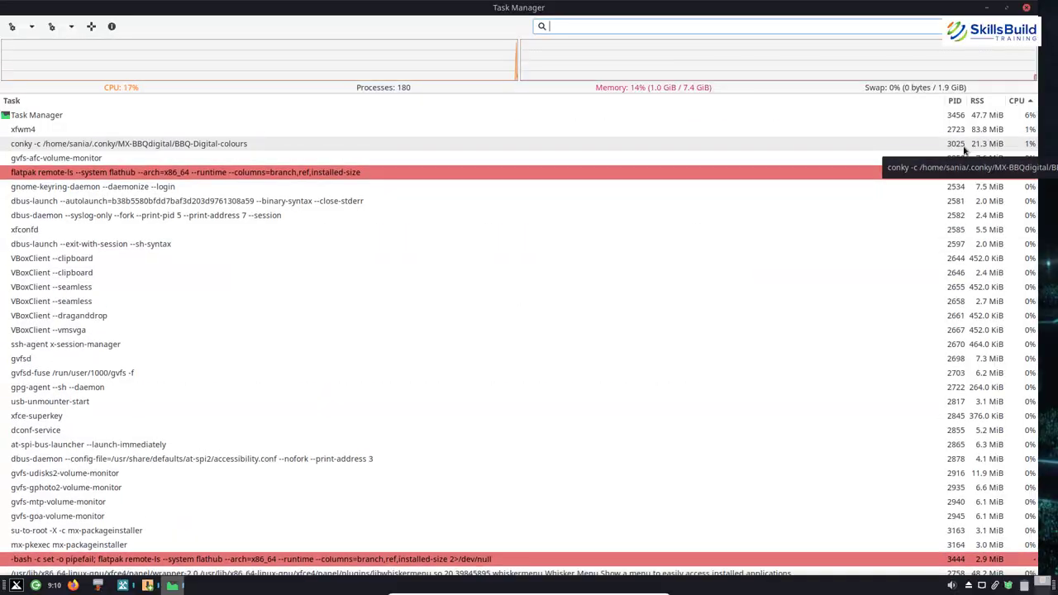
click(1026, 7)
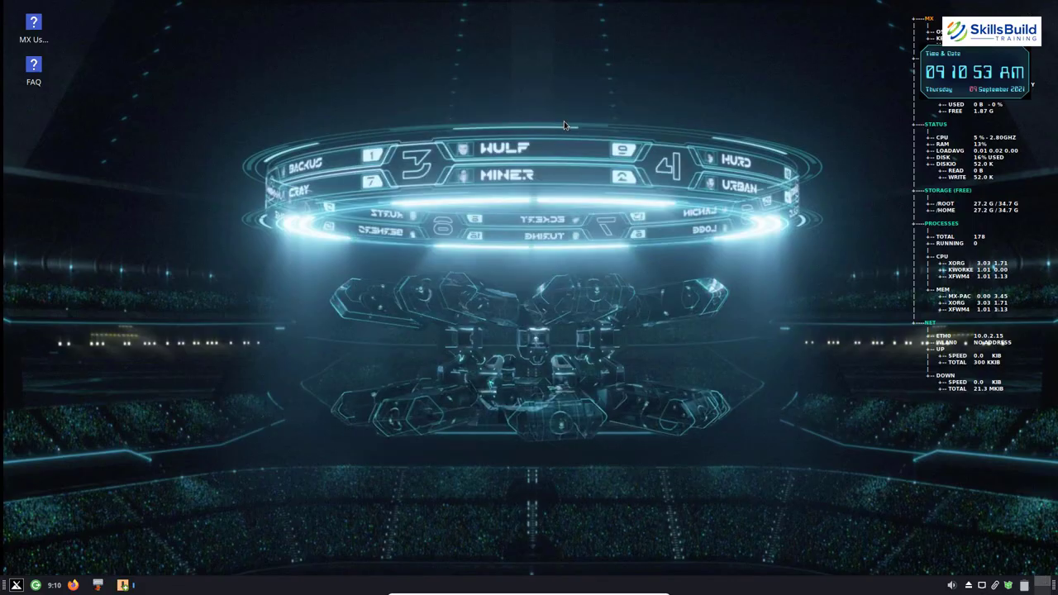
Open the home folder in Thunar from the desktop menu and select Documents.
right_click(564, 125)
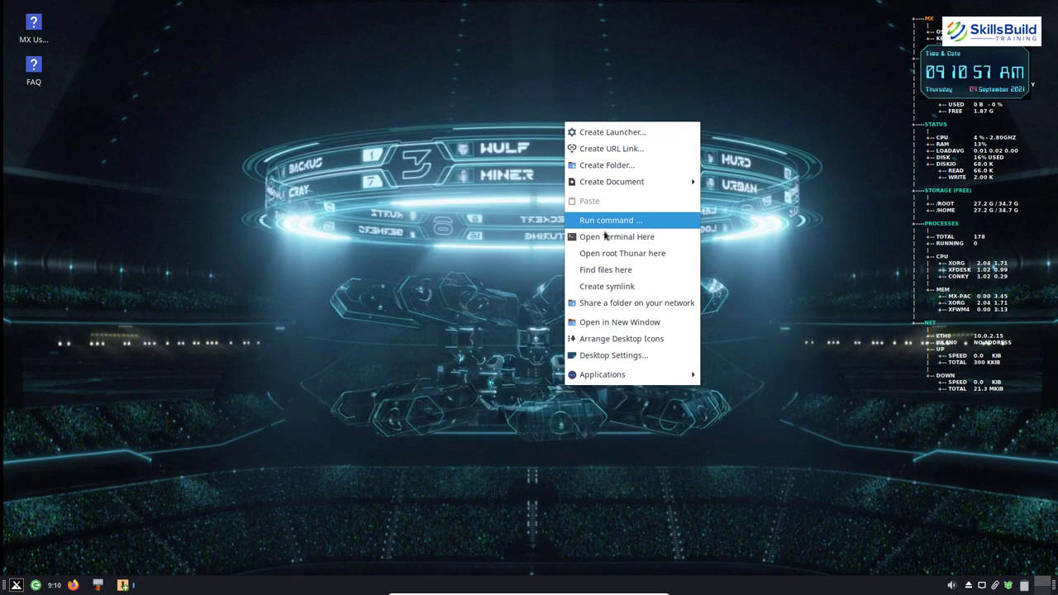
mouse_move(628, 374)
mouse_move(744, 400)
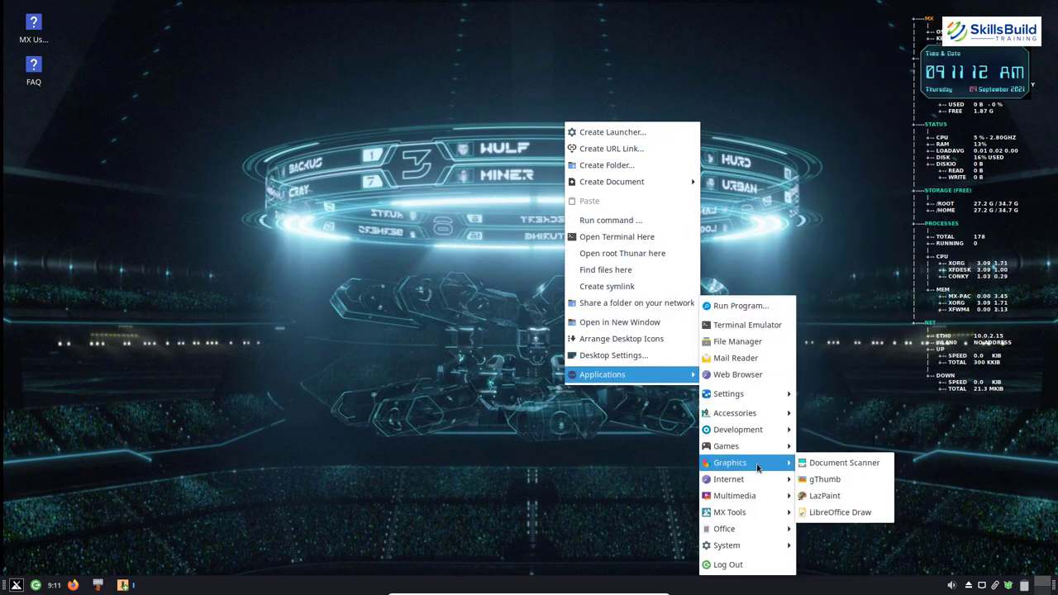
click(737, 342)
drag(289, 9, 540, 64)
click(421, 132)
Set Thunar's behaviour to open items with a double click, then close Thunar.
click(307, 79)
mouse_move(282, 79)
click(311, 306)
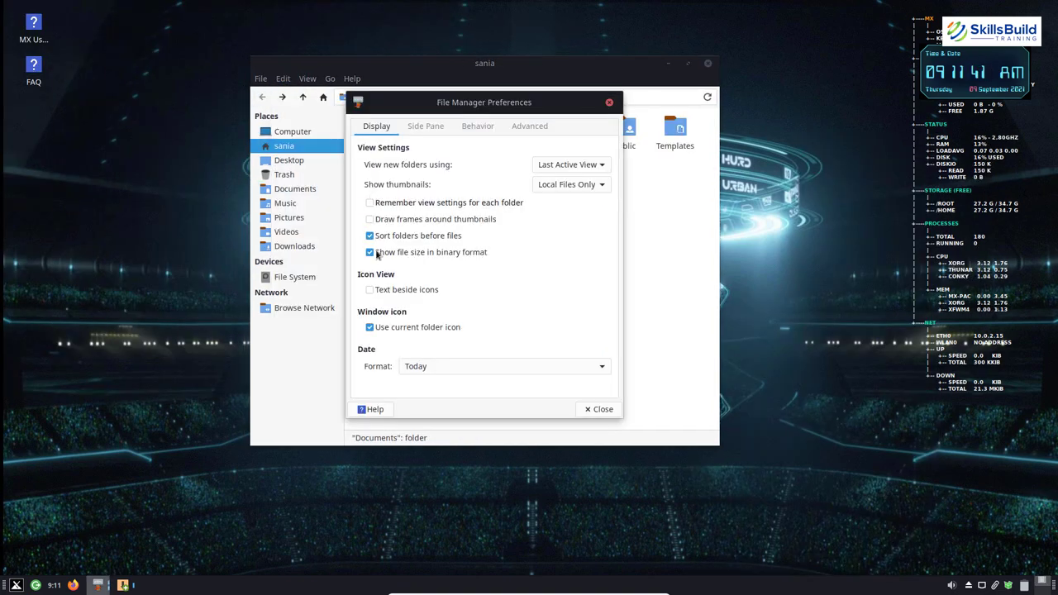
click(482, 126)
click(366, 229)
click(598, 409)
click(708, 63)
Run Quick System Info, review its report, and close it.
click(14, 588)
click(62, 567)
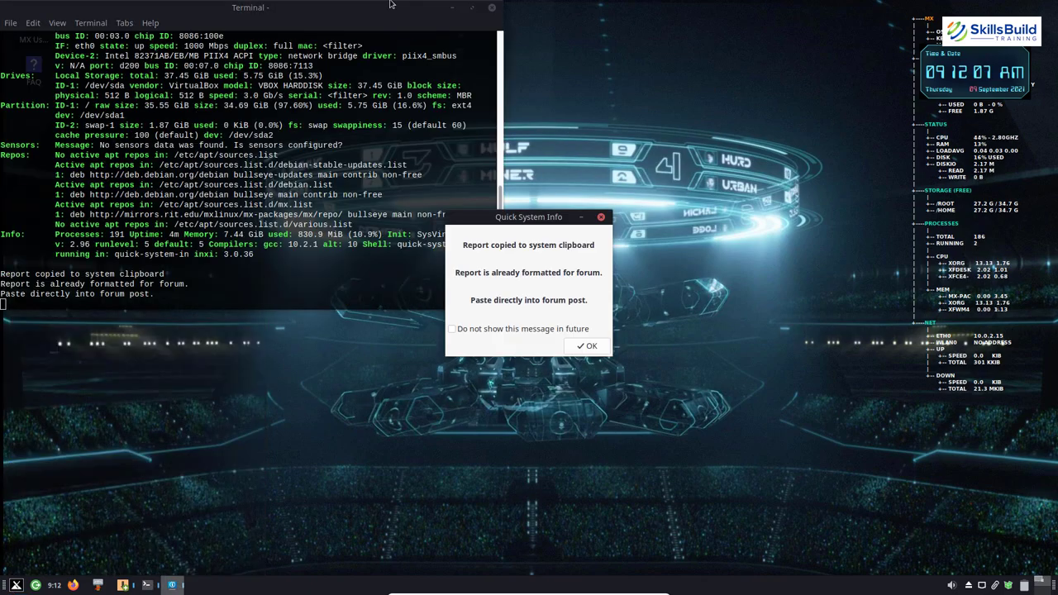
click(587, 346)
drag(248, 8, 432, 111)
scroll(447, 273, up, 10)
click(747, 111)
Switch Conky to the conkyt_sm glass clock widget and show LibreOffice's Templates gallery.
click(15, 587)
click(50, 352)
click(14, 587)
text(conky)
click(50, 348)
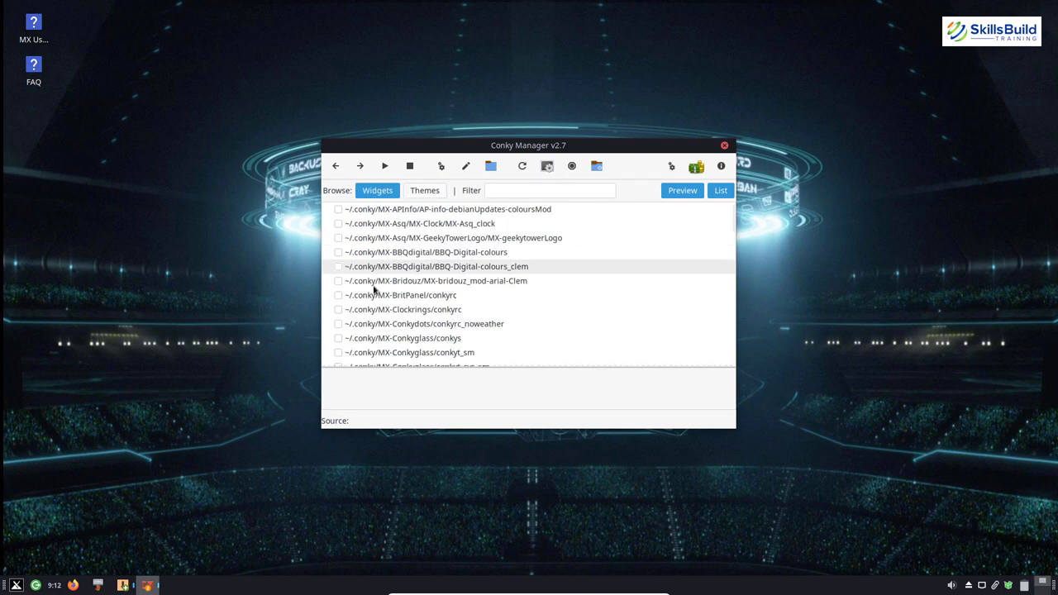
click(338, 323)
click(338, 353)
click(725, 147)
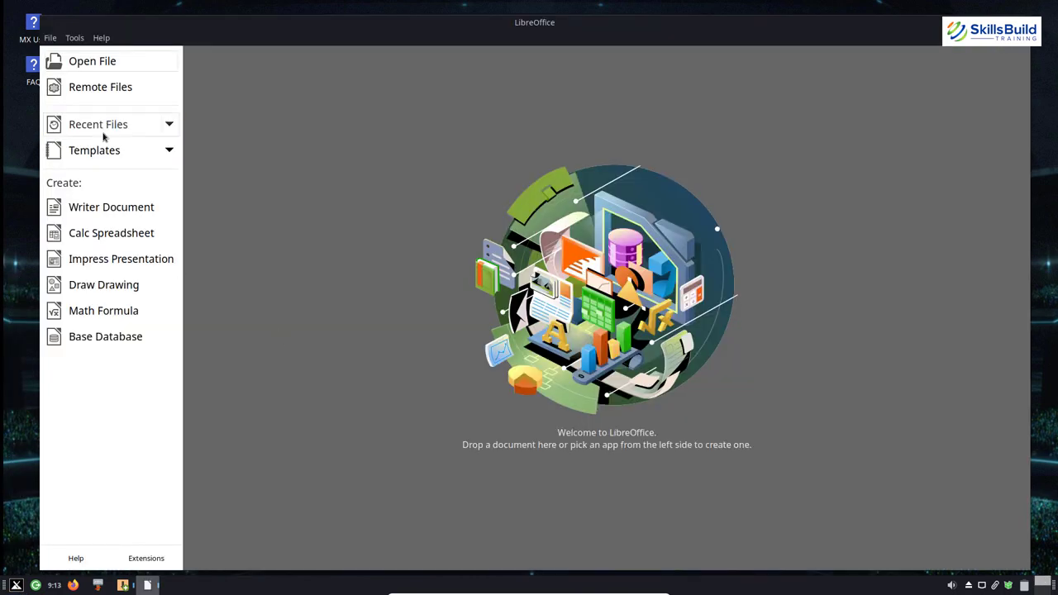
click(100, 150)
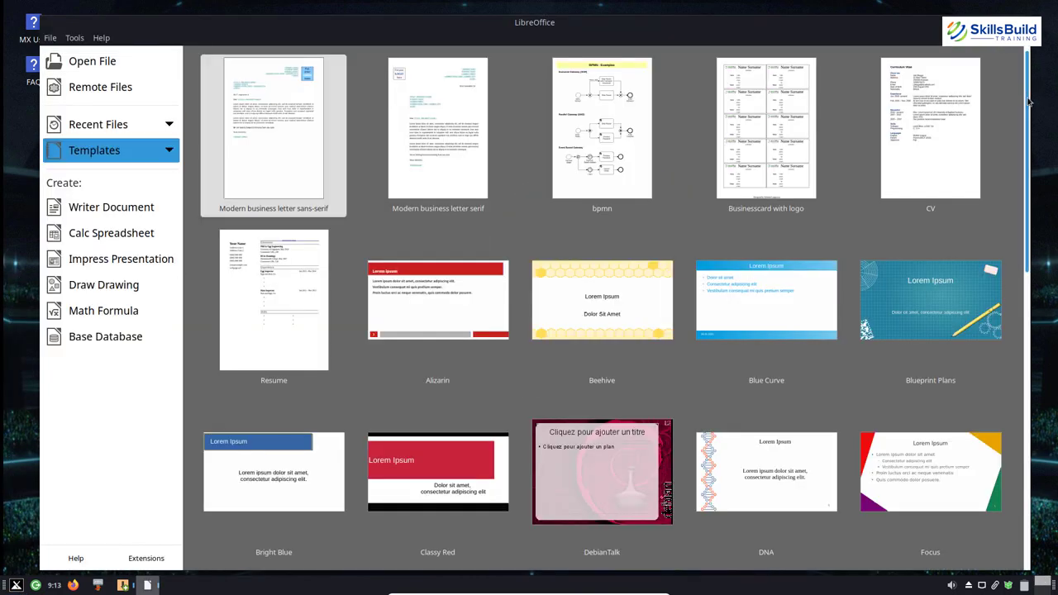
scroll(1005, 134, down, 10)
Open the desktop background settings to pick the flower wallpaper and left vertical panel.
right_click(626, 218)
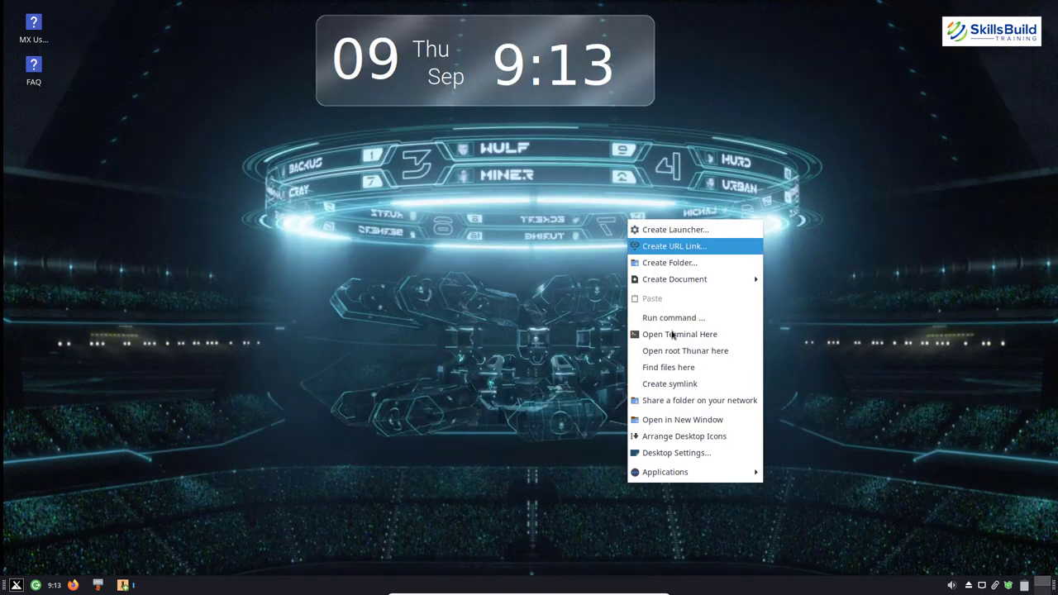
click(670, 455)
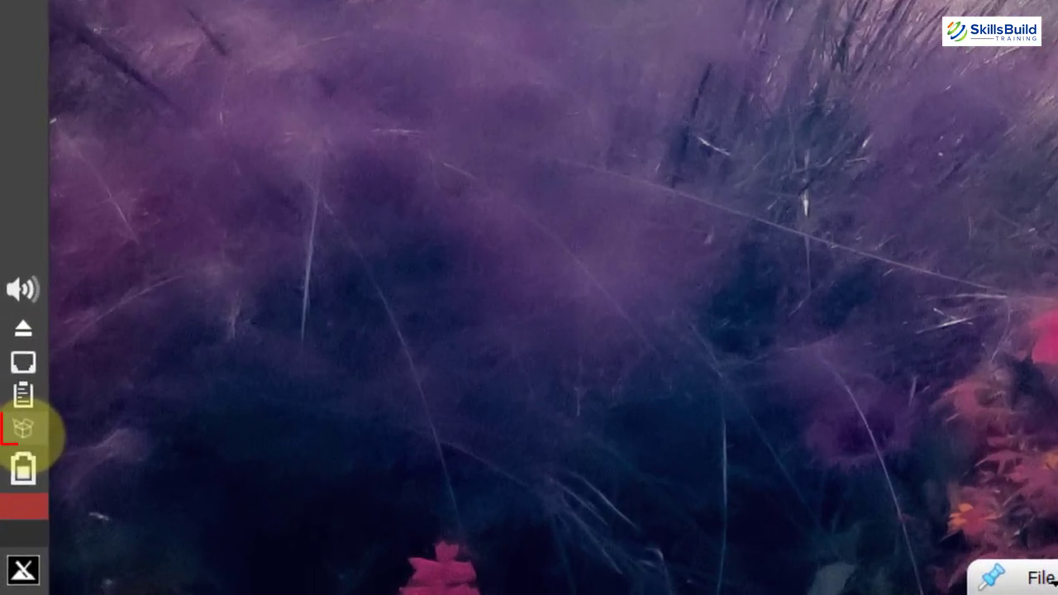
mouse_move(9, 527)
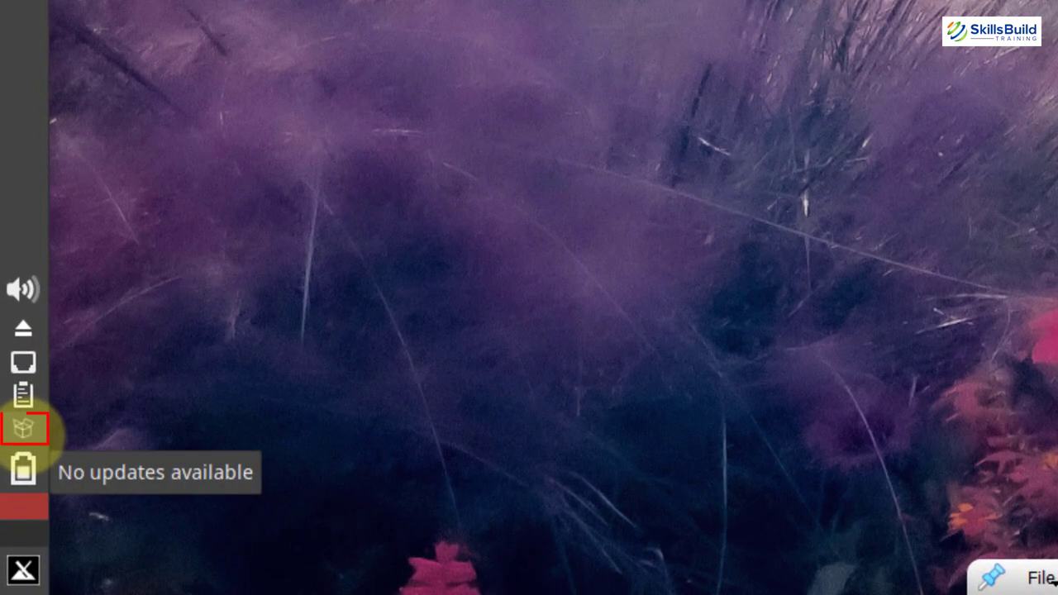
Launch Synaptic with the admin password and reload the package information.
click(24, 434)
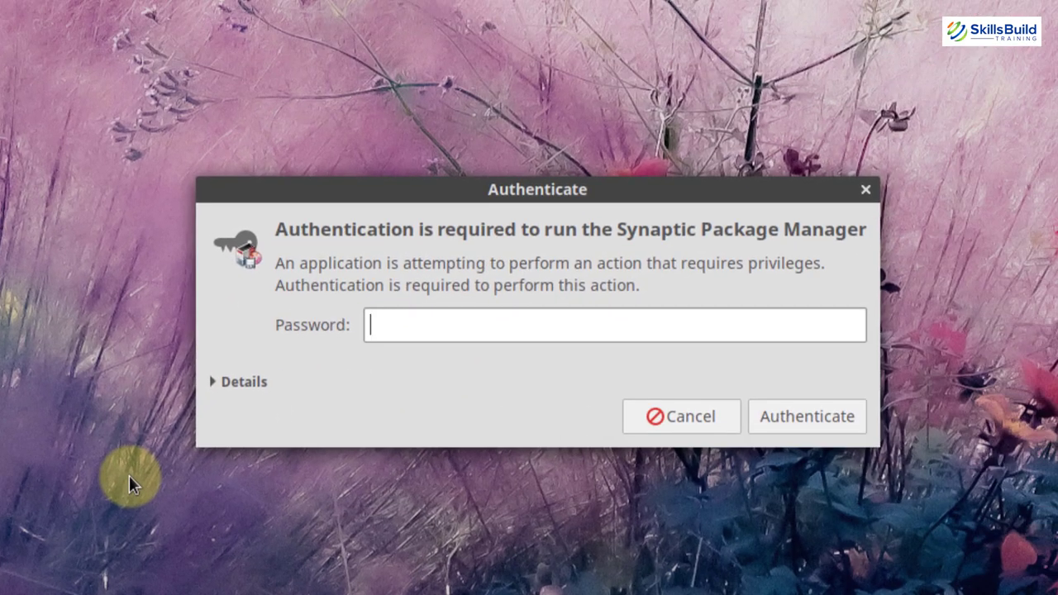
text(*****)
key(Return)
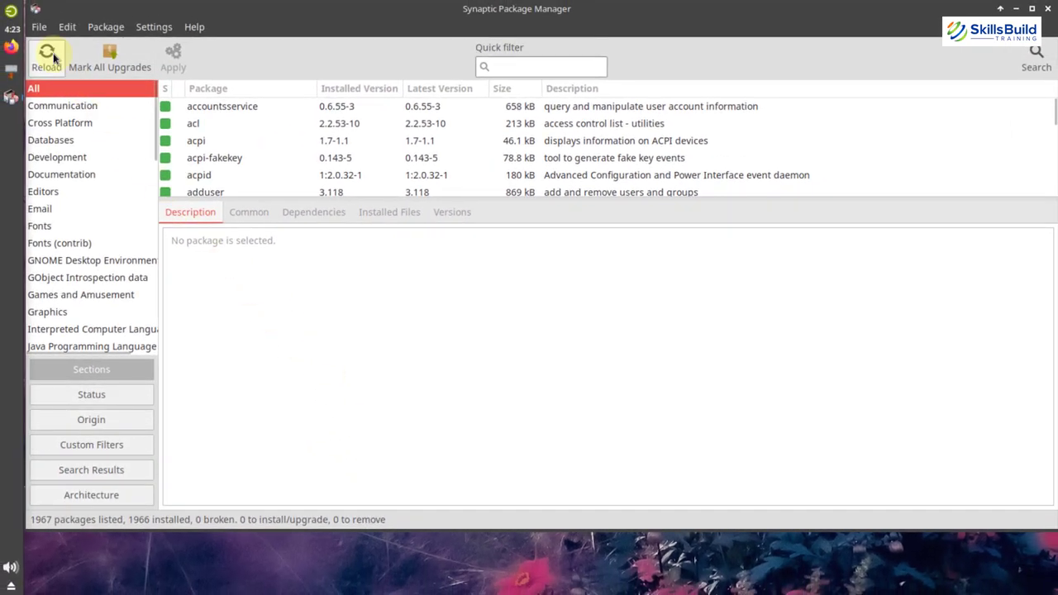
click(47, 56)
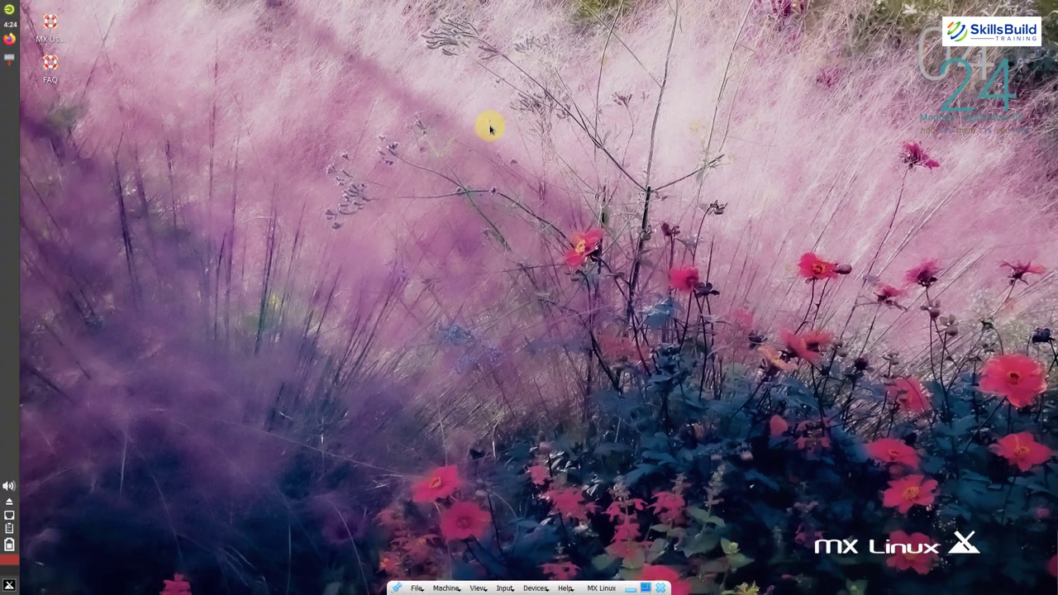
Run 'sudo apt update' in a terminal opened on the Desktop folder, then restore its window size.
right_click(491, 128)
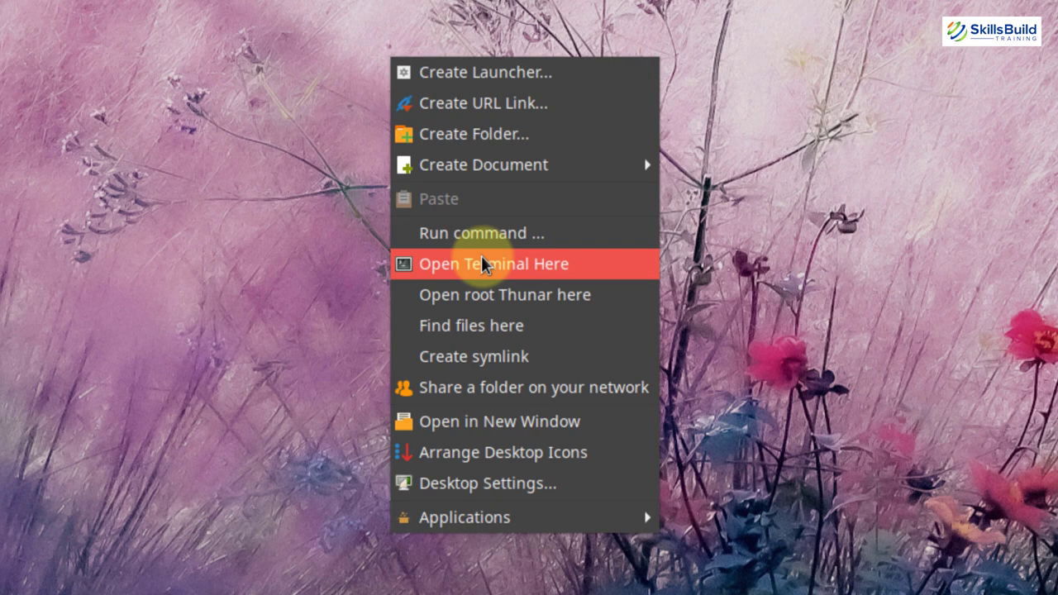
click(481, 261)
text(sudo ap)
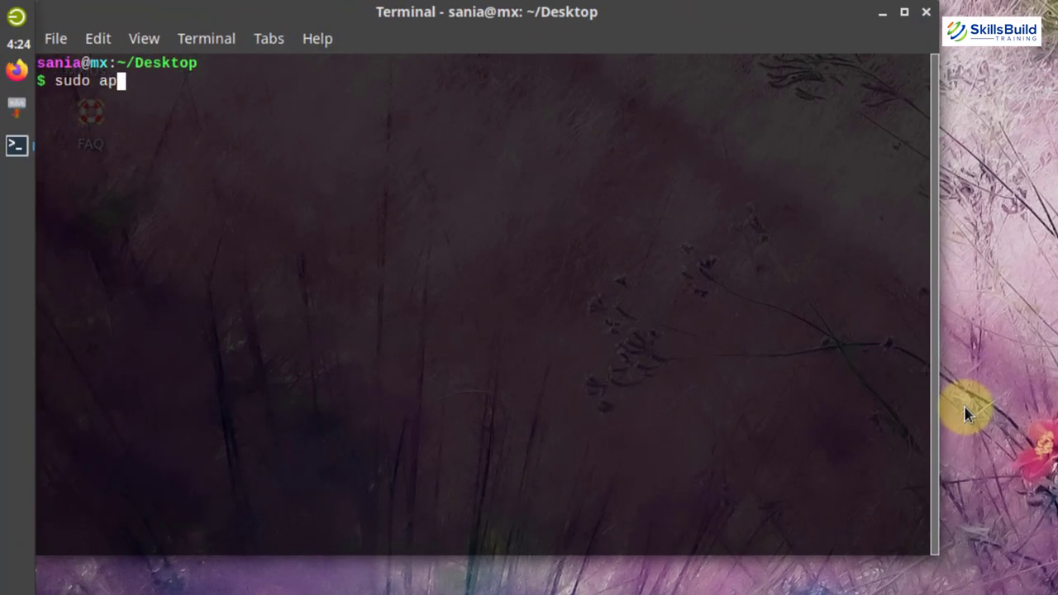
text(t update)
key(Return)
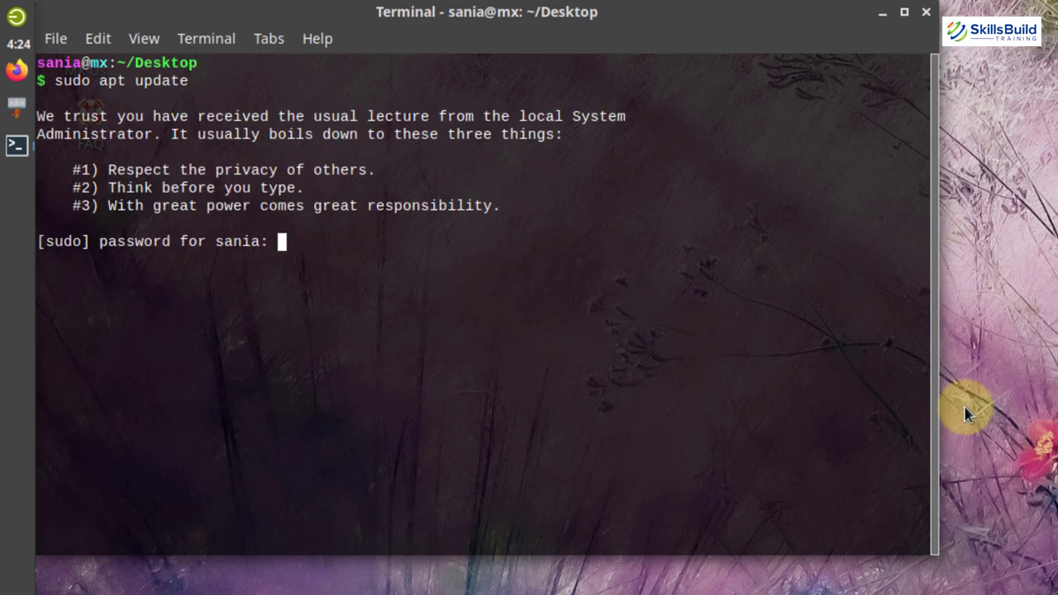
key(Return)
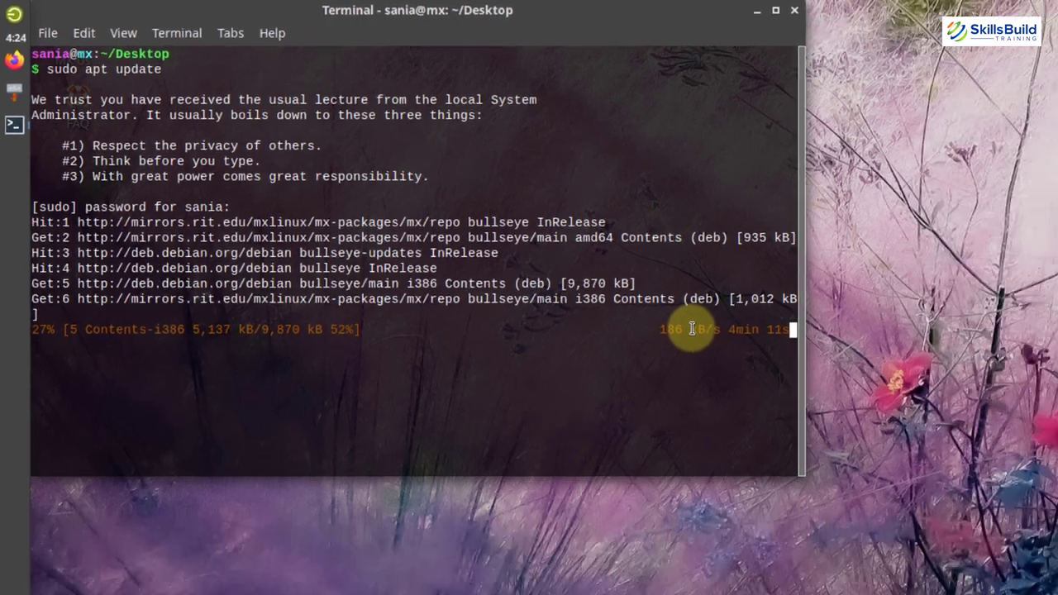
double_click(499, 11)
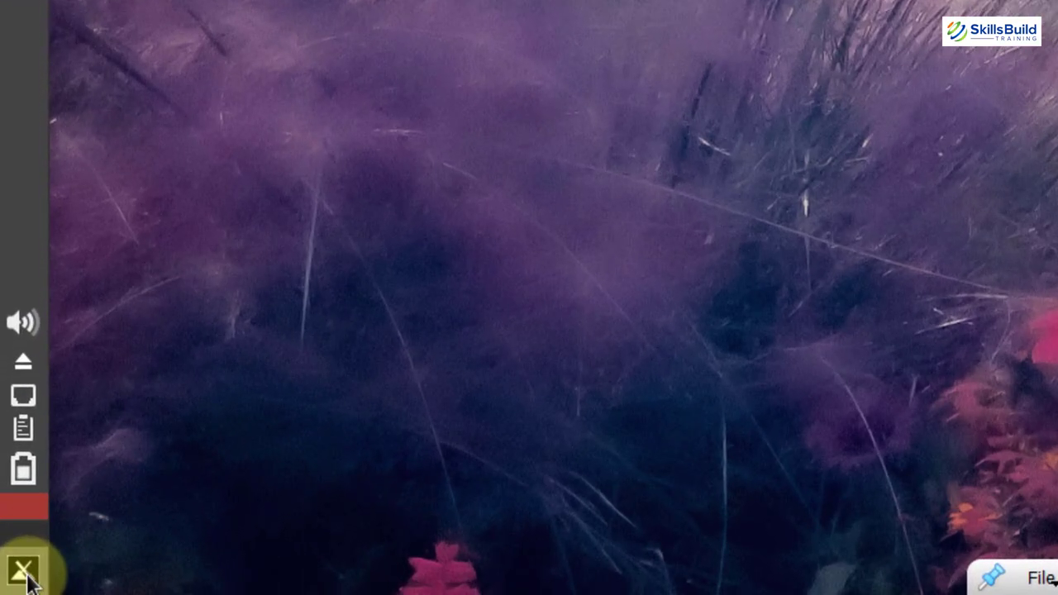
Launch MX Tweak, choose Compton as the compositor, review Config Options, and close it.
click(9, 585)
text(mx)
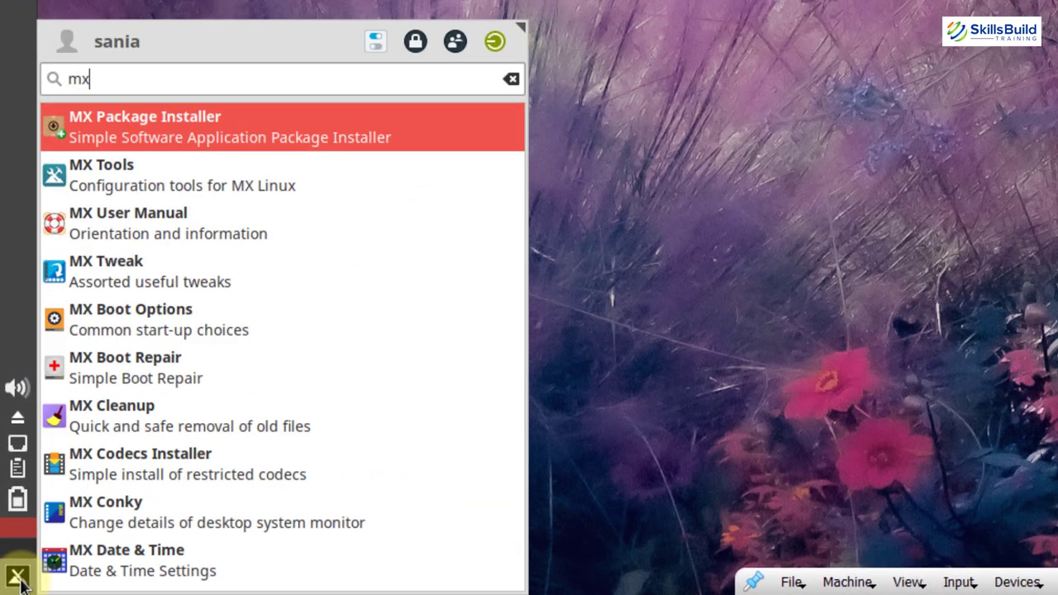
key(Down)
click(130, 256)
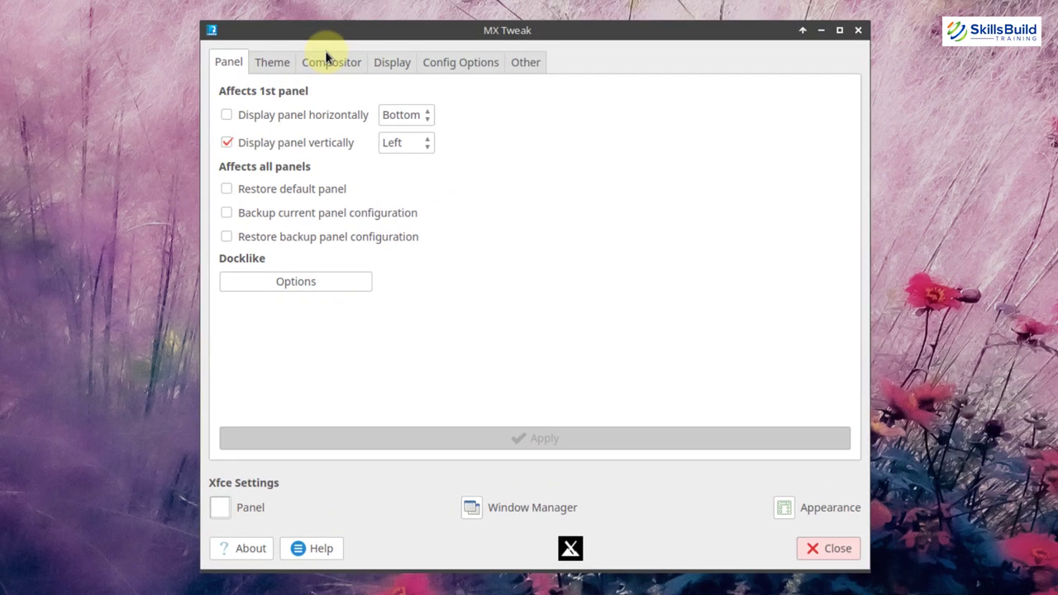
click(327, 60)
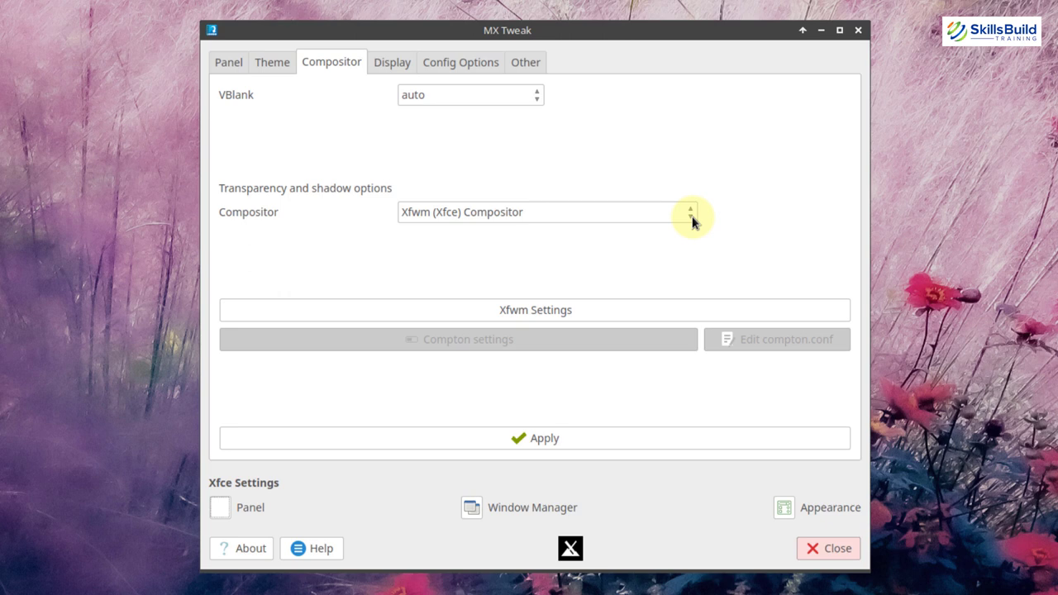
click(693, 217)
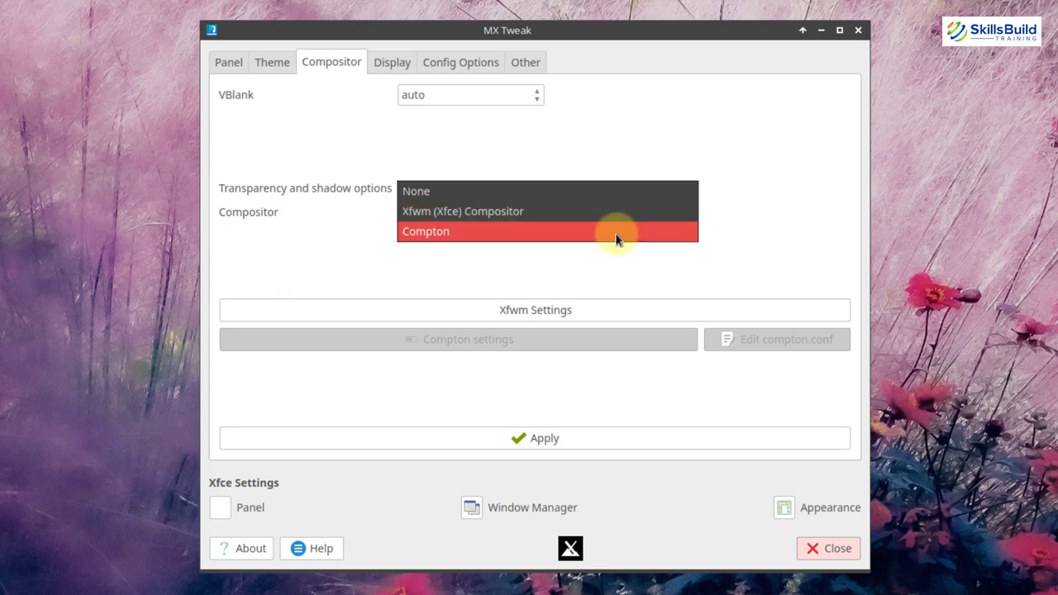
click(616, 235)
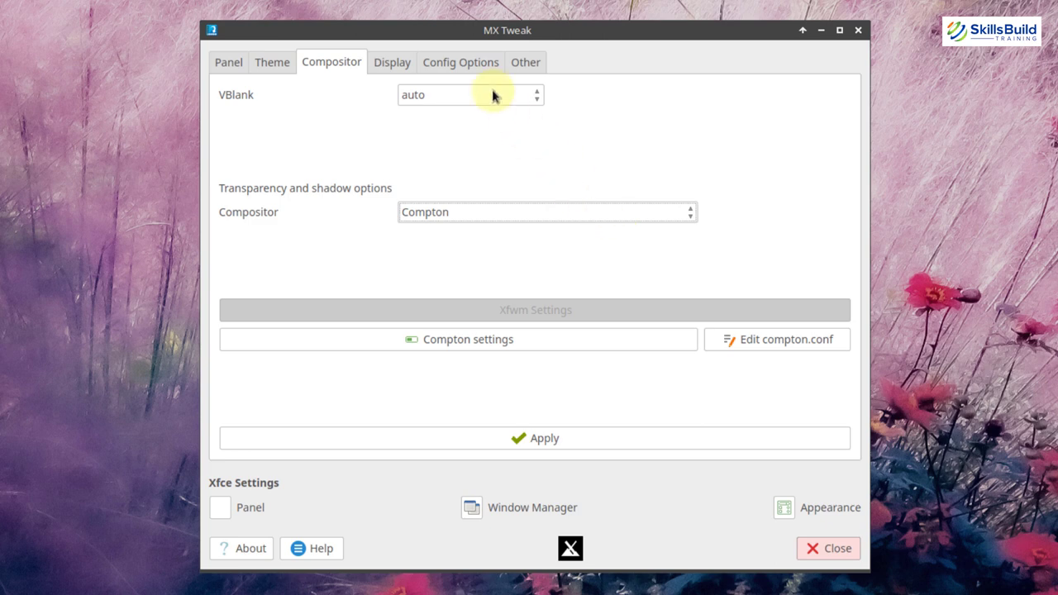
click(463, 63)
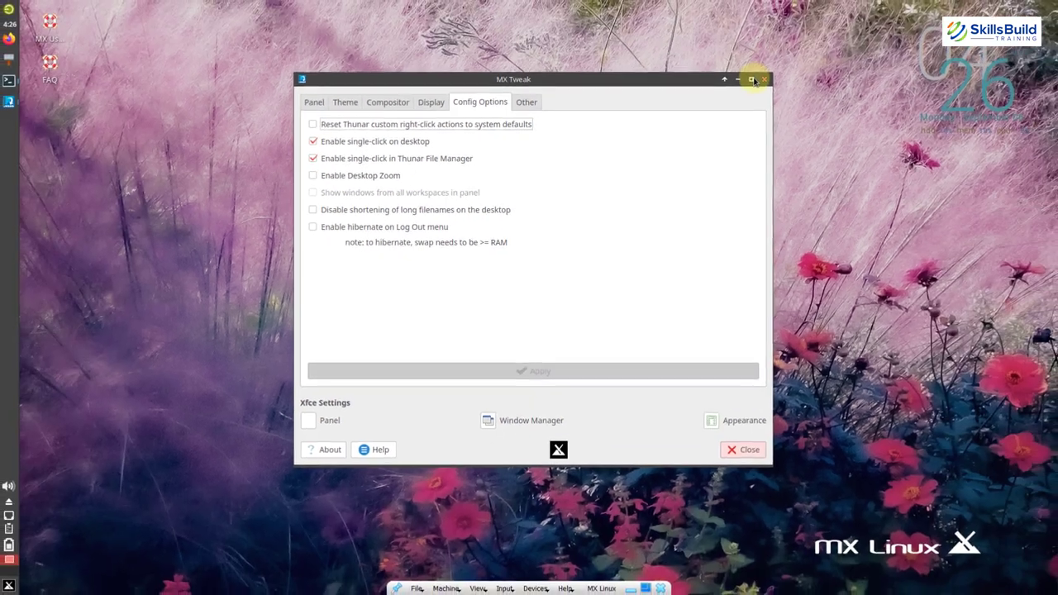
click(858, 29)
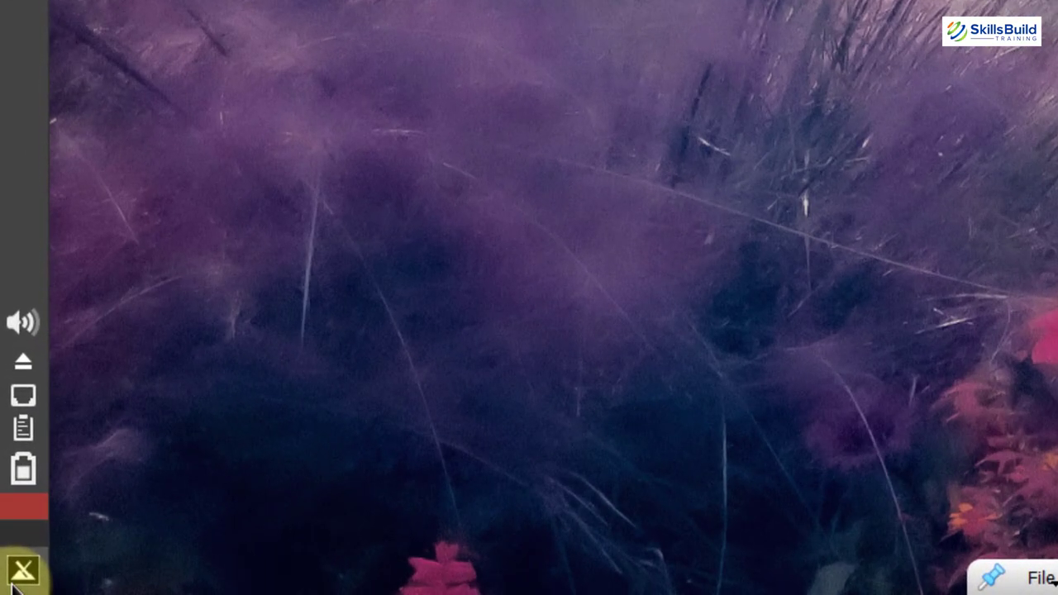
Download and install the restricted codecs with MX Tools' Codecs Installer.
click(12, 584)
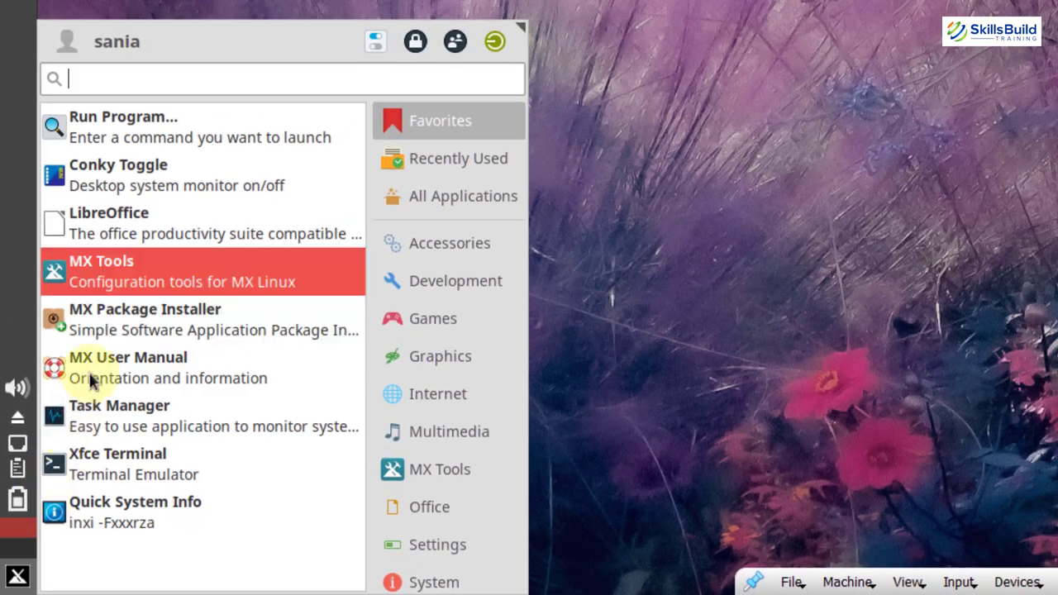
click(126, 272)
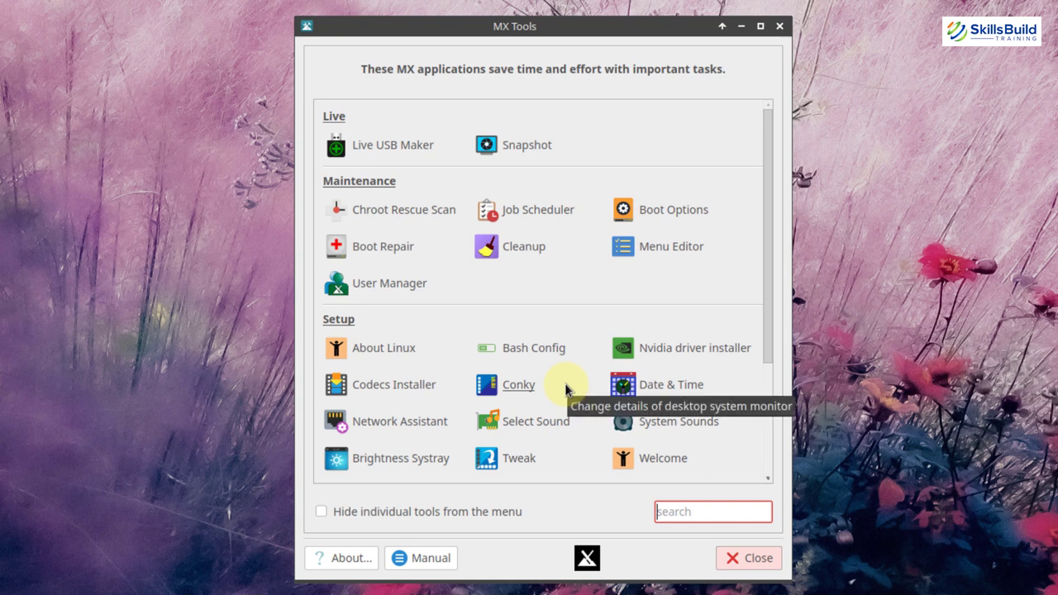
click(410, 382)
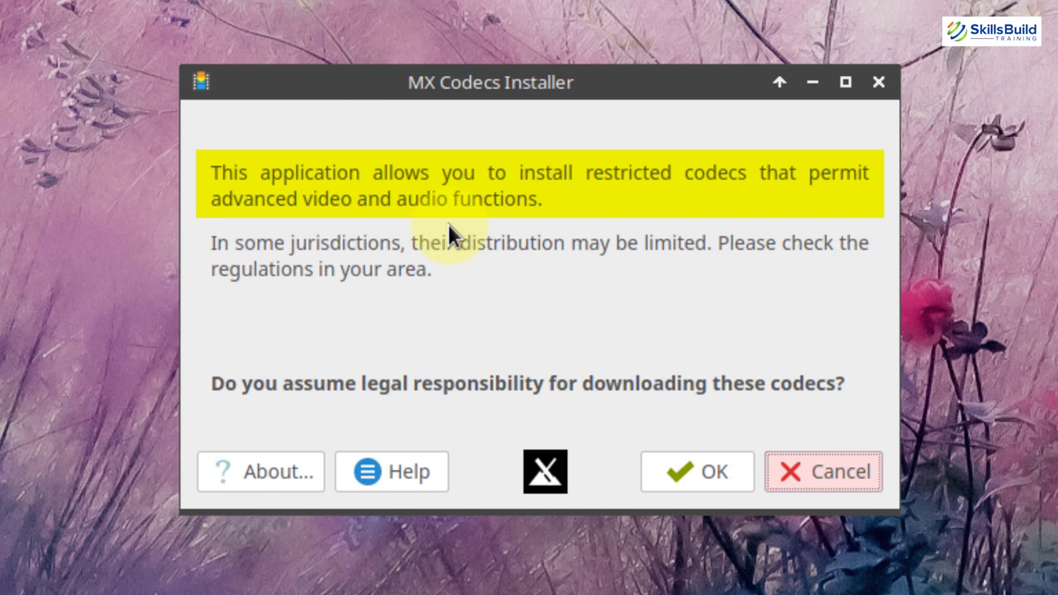
click(687, 465)
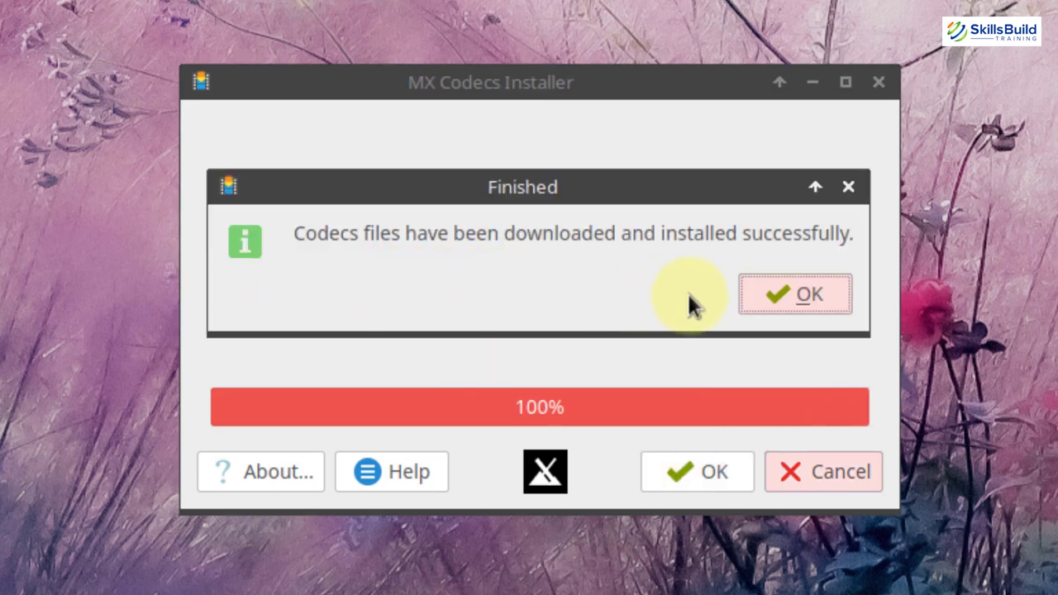
click(777, 297)
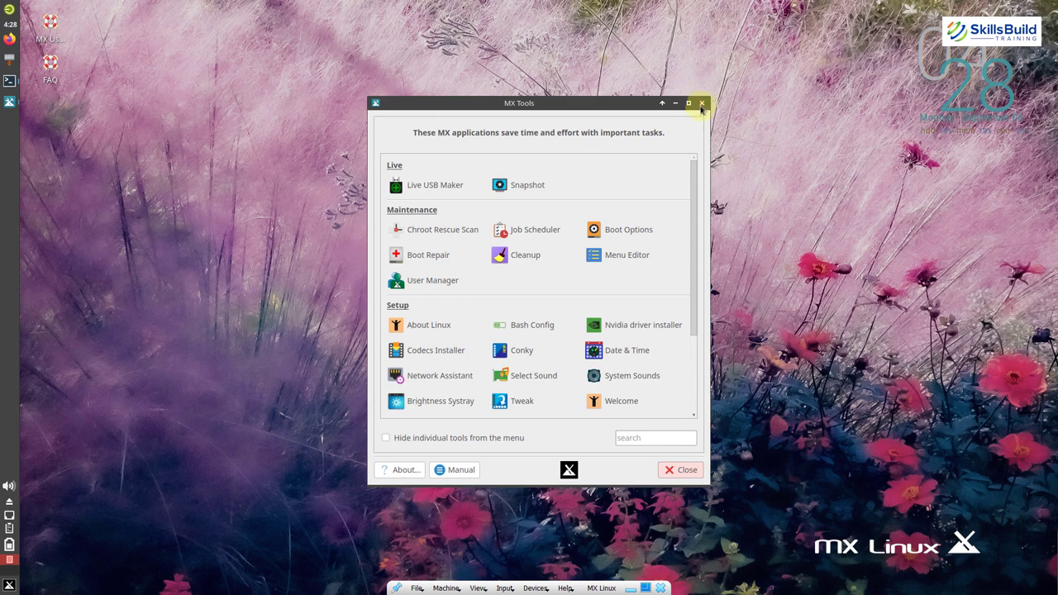
Close the MX Tools window from its title bar.
click(785, 29)
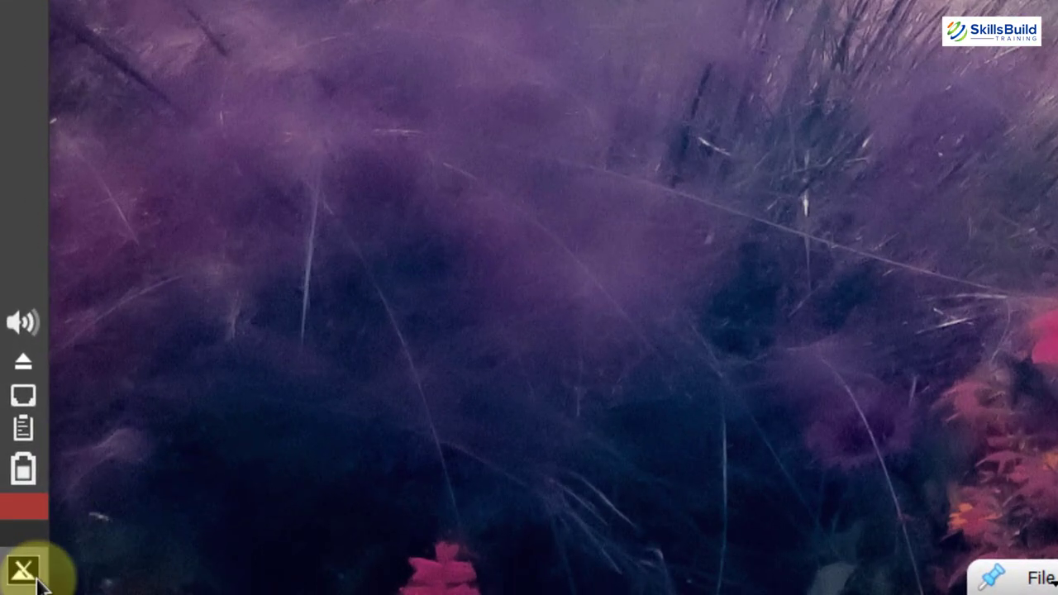
Launch Adblock via an 'ad' menu search, authenticate, and pass its introduction.
click(9, 585)
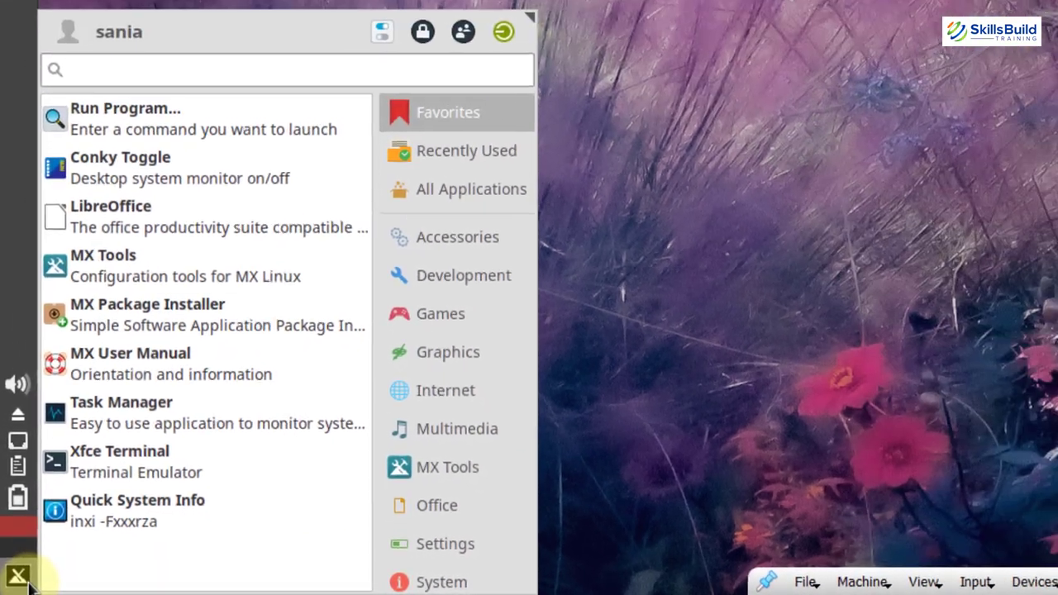
text(ad)
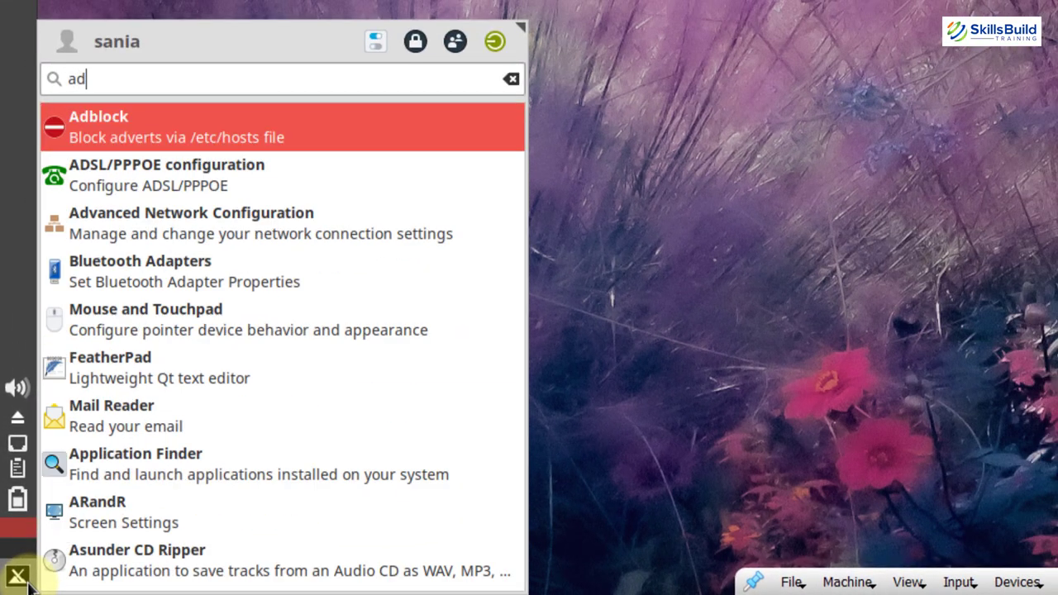
click(260, 123)
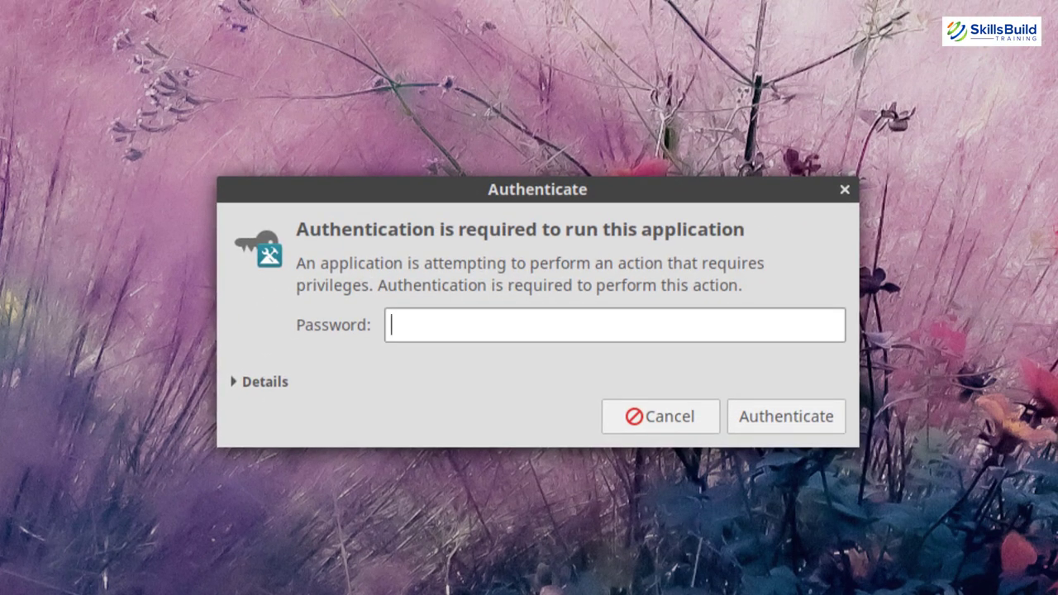
text(******)
key(Return)
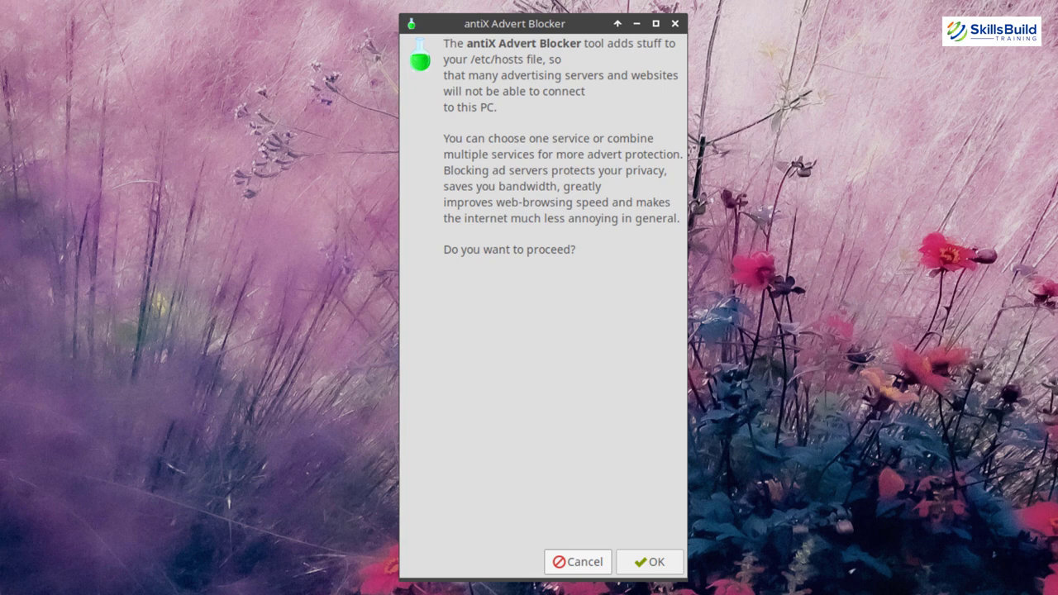
click(645, 562)
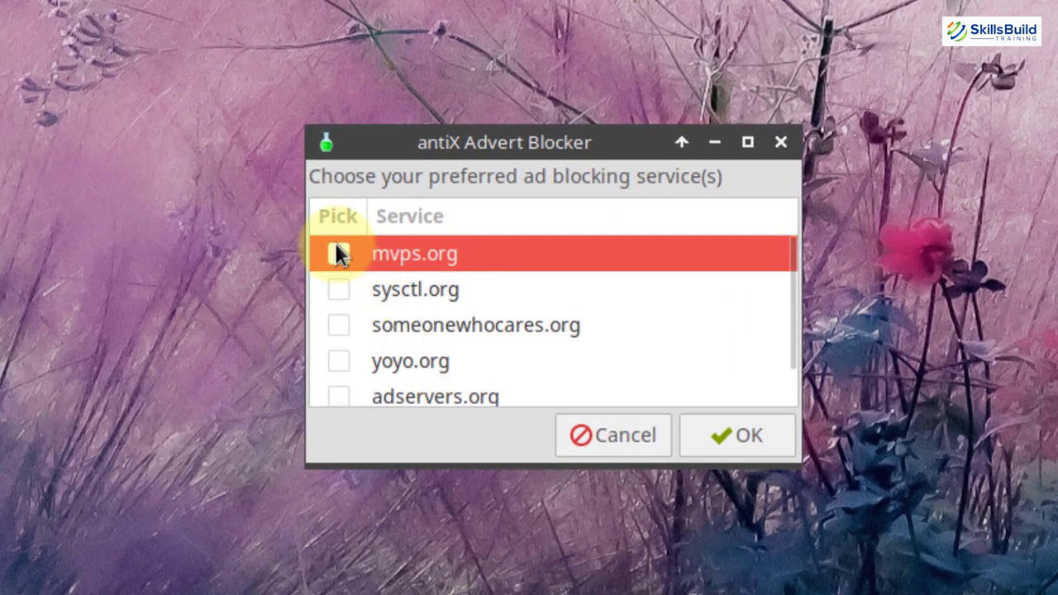
Tick mvps.org, sysctl.org, someonewhocares.org, yoyo.org, adservers.org and UNBLOCK, then load the ad lists.
click(338, 254)
click(340, 289)
click(340, 325)
click(339, 361)
click(339, 397)
click(347, 390)
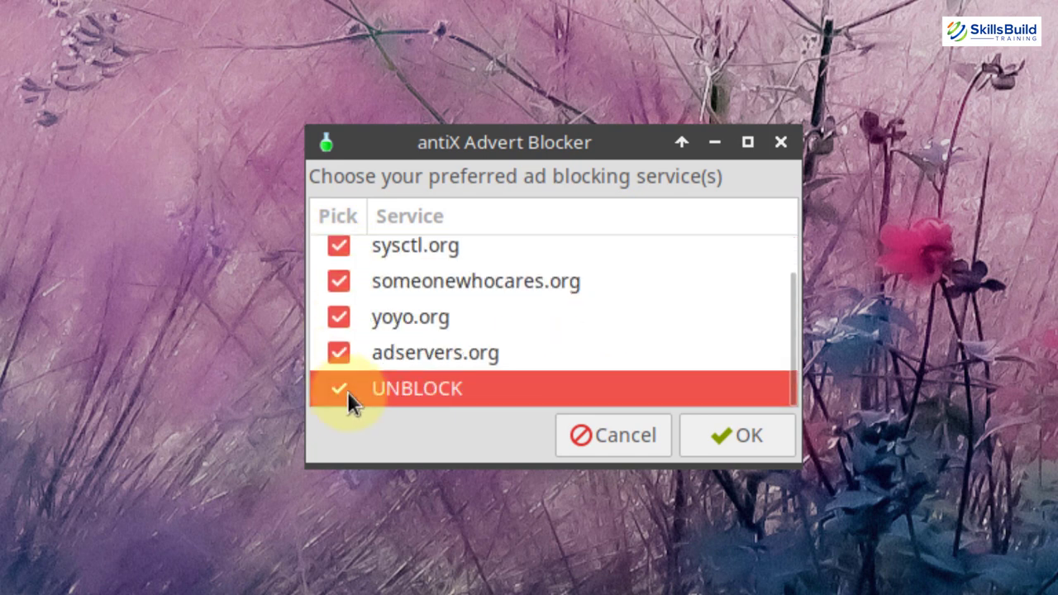
click(748, 436)
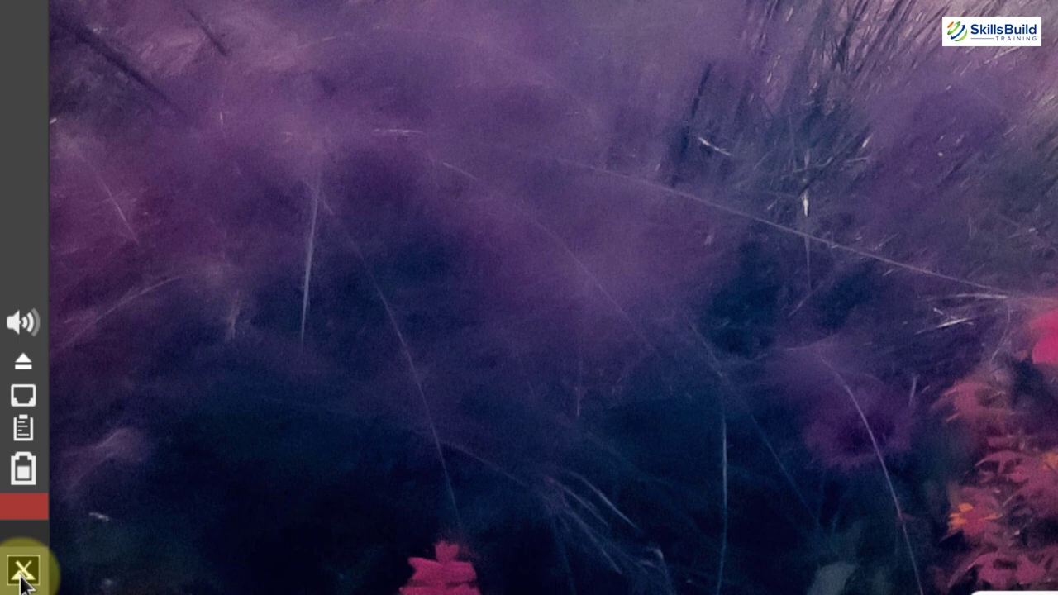
Launch Firewall Configuration via a 'fire' menu search and authenticate.
click(21, 572)
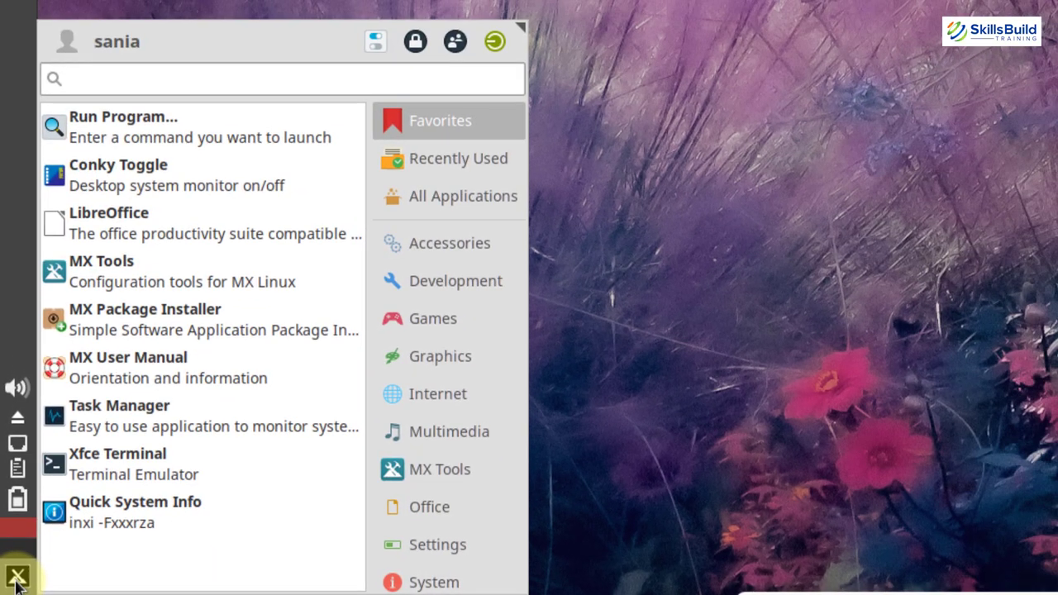
text(fire)
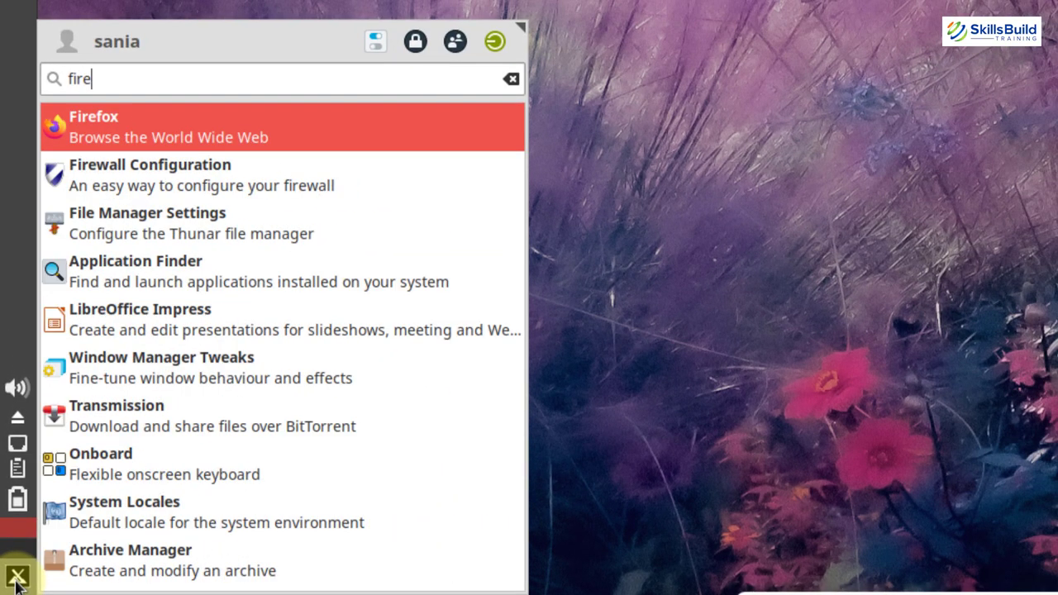
click(205, 175)
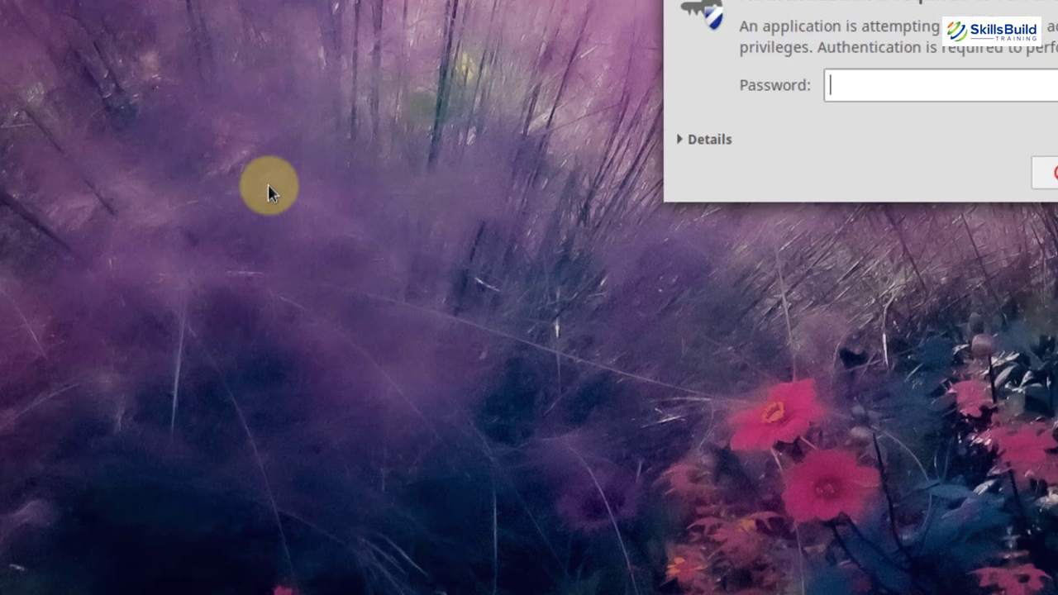
text(****)
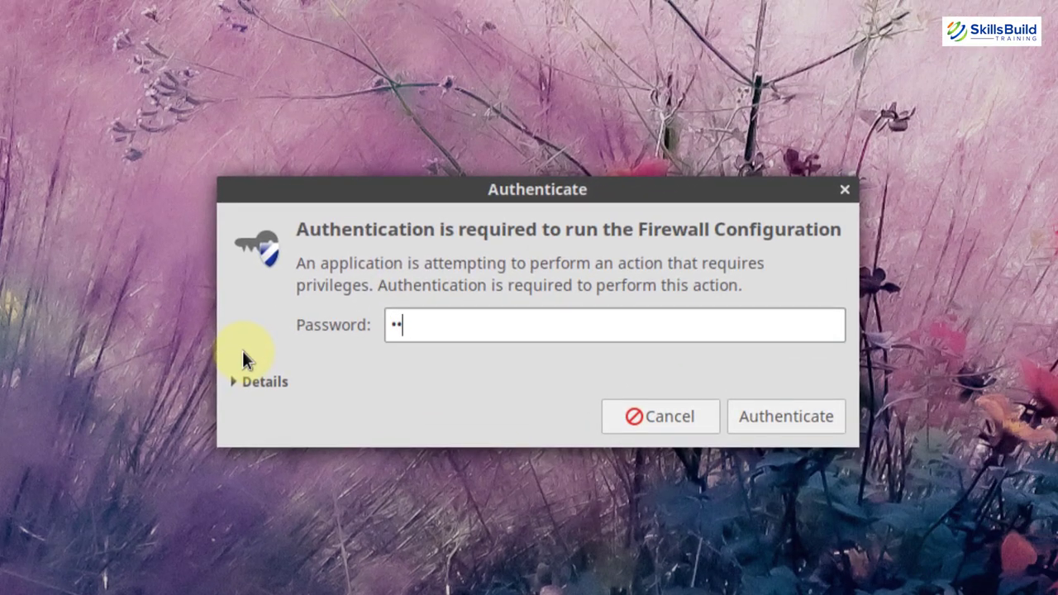
key(Return)
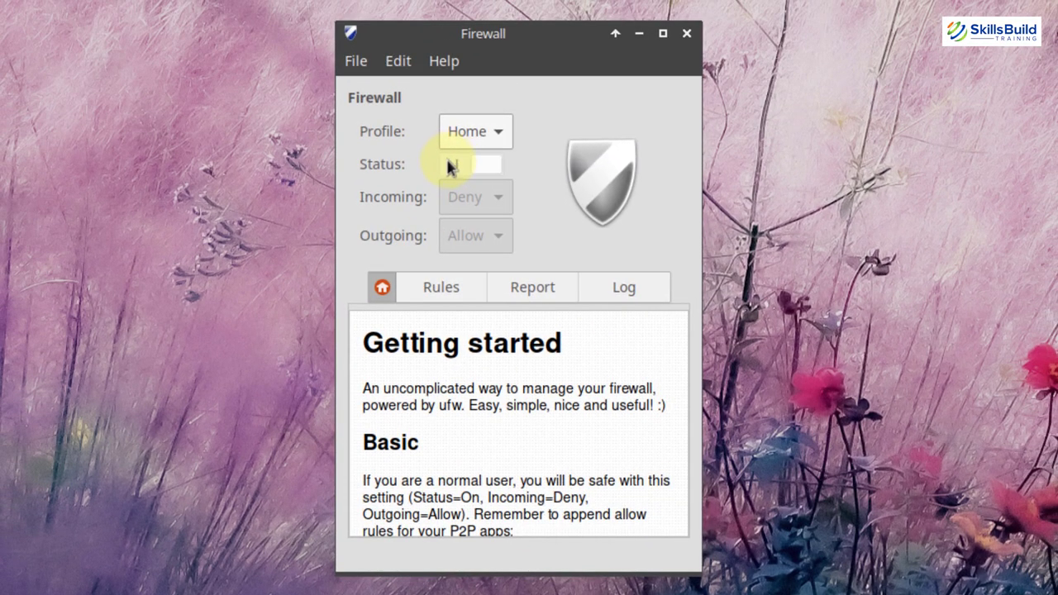
Turn the firewall Status on, check the Rules list, and close the window.
click(447, 166)
click(473, 166)
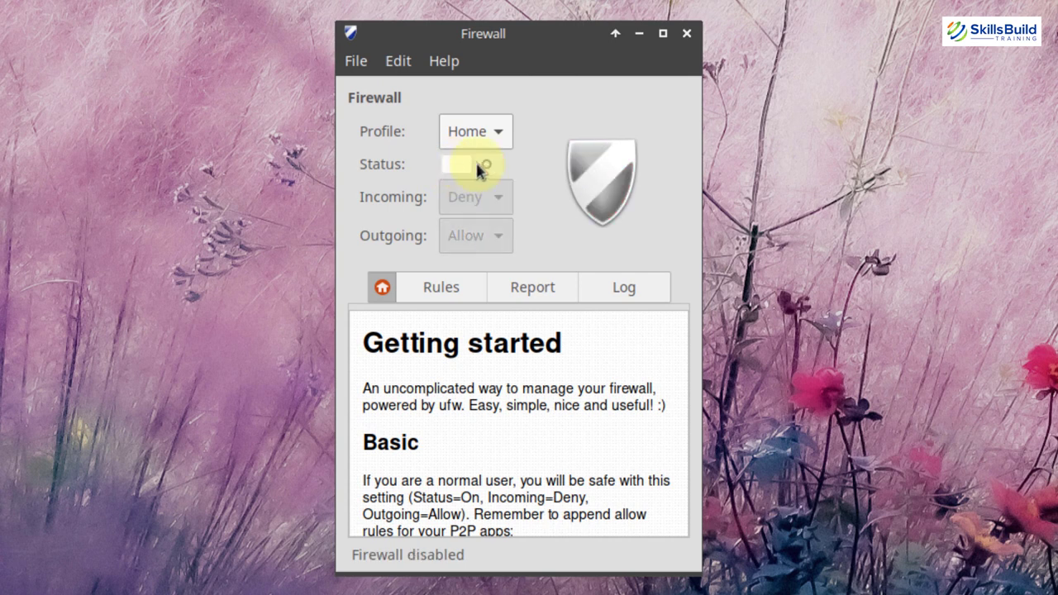
click(486, 166)
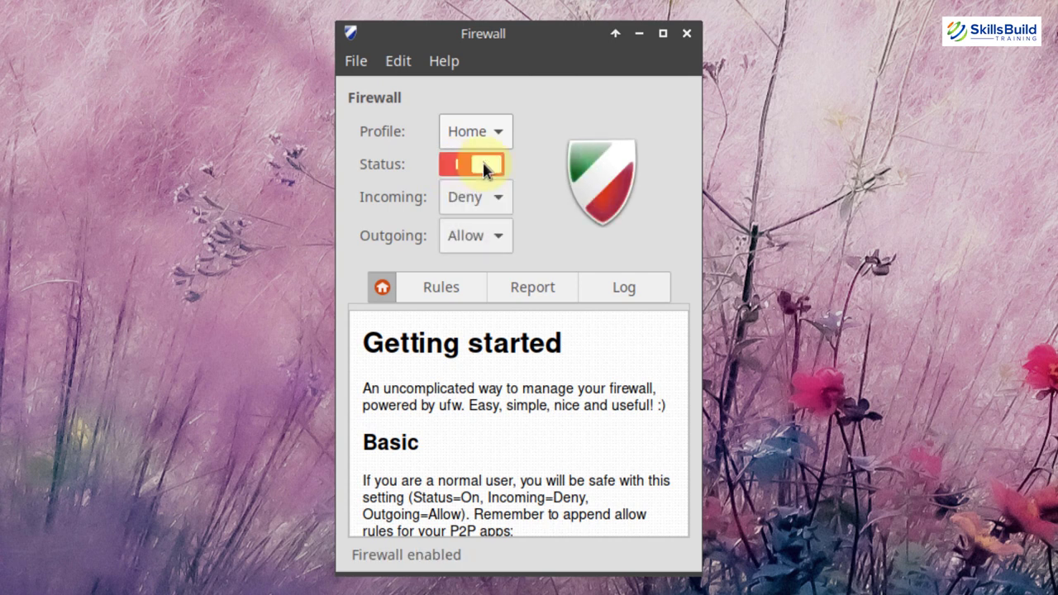
click(457, 288)
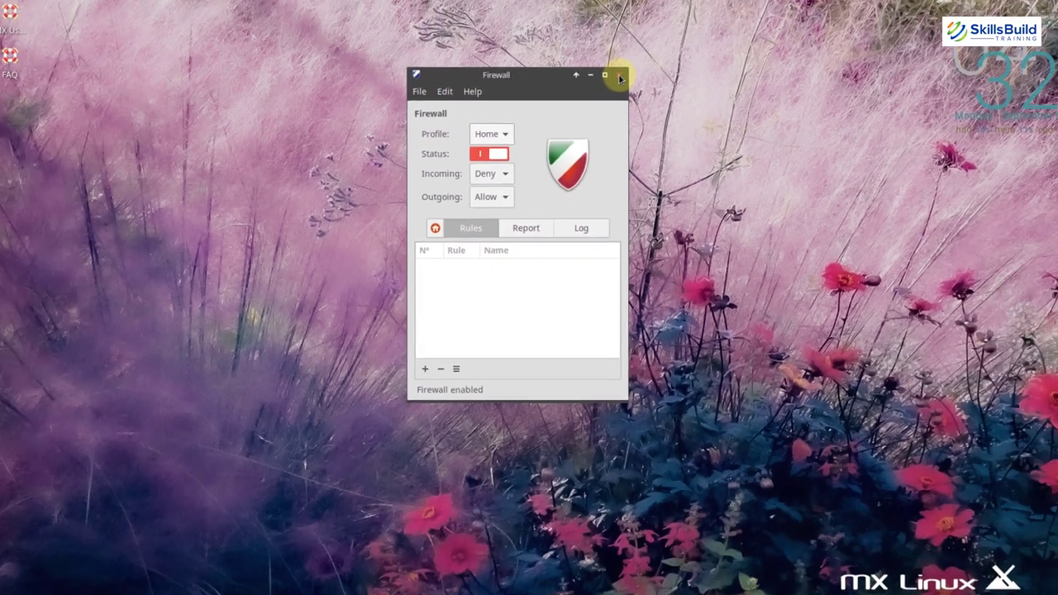
click(686, 33)
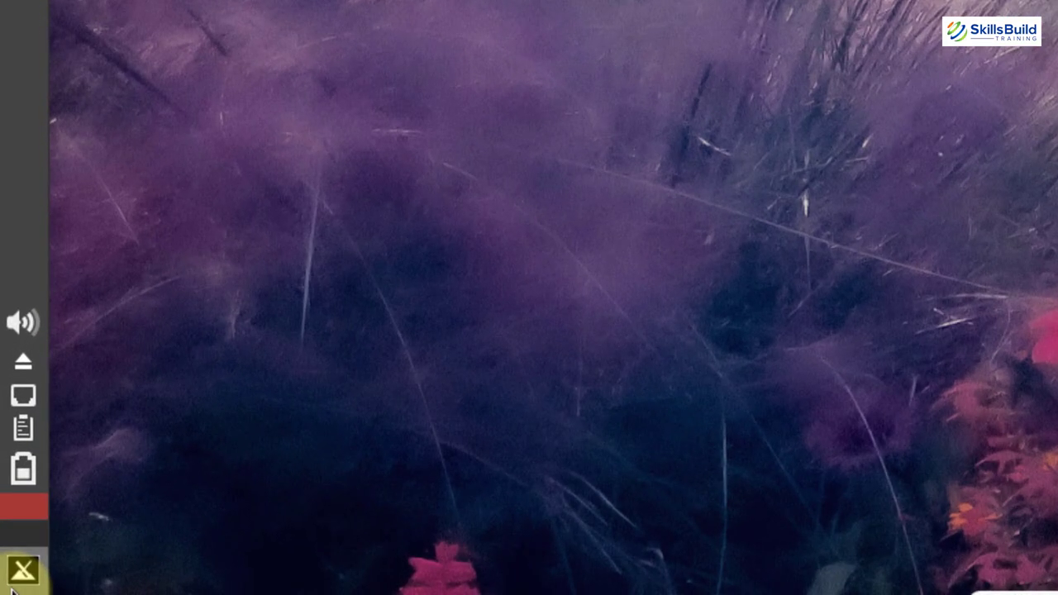
Run the Nvidia driver installer from MX Tools and continue past its terminal prompt.
click(9, 585)
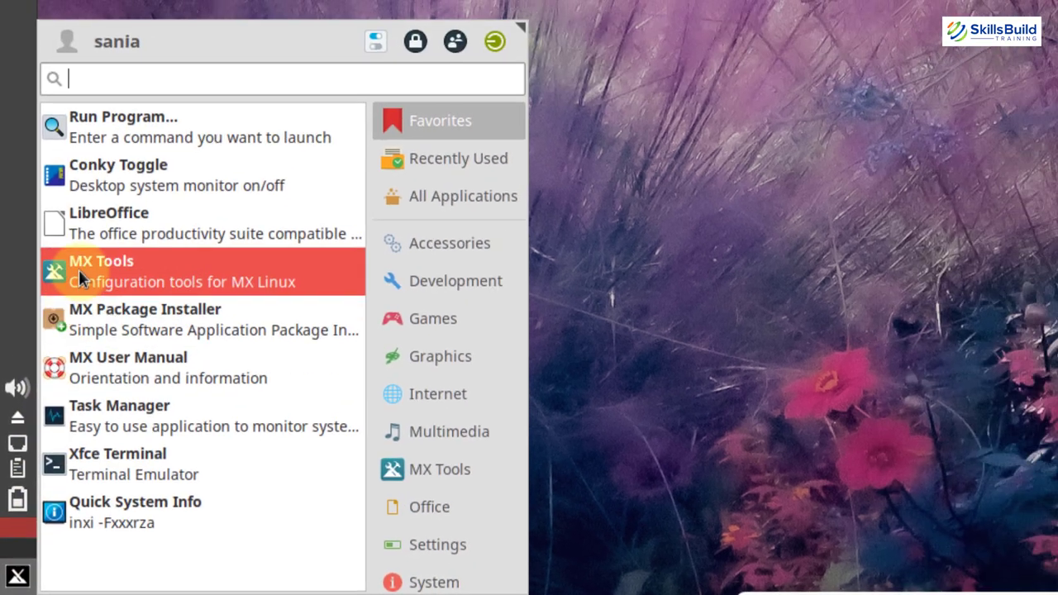
click(95, 190)
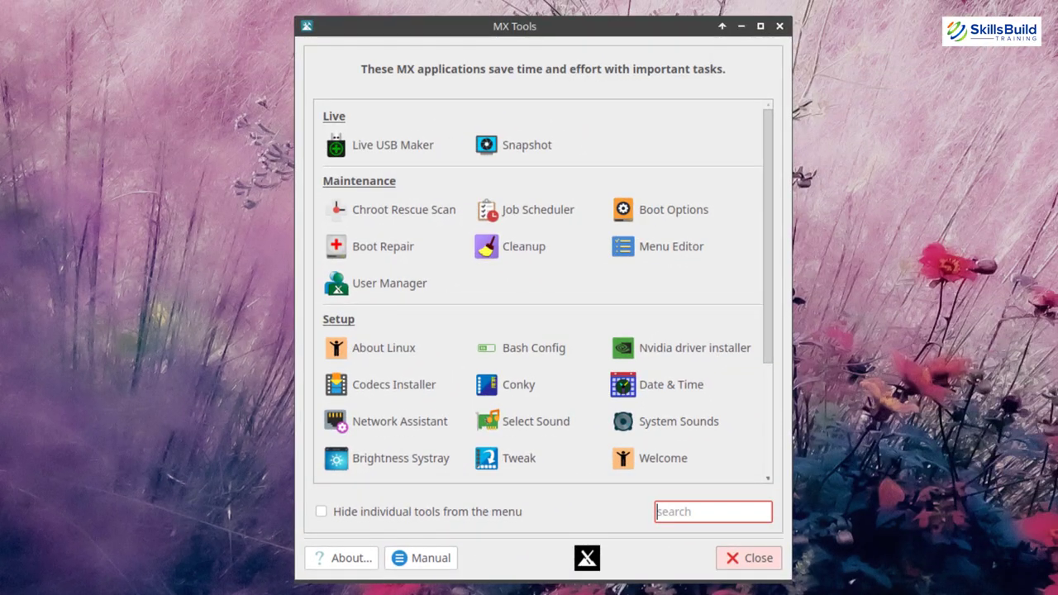
click(669, 347)
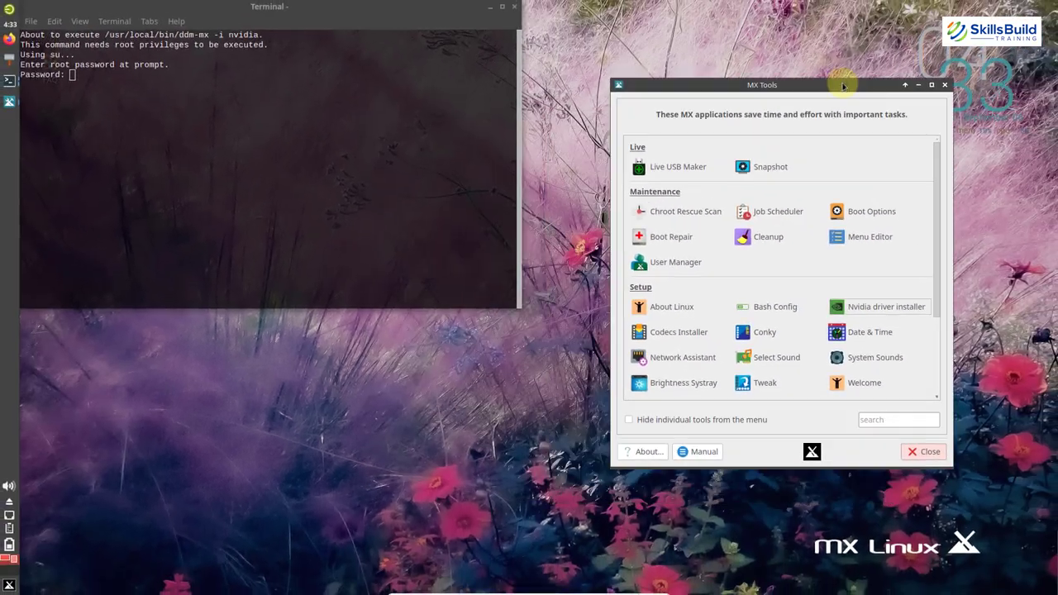
drag(465, 17, 511, 84)
key(Return)
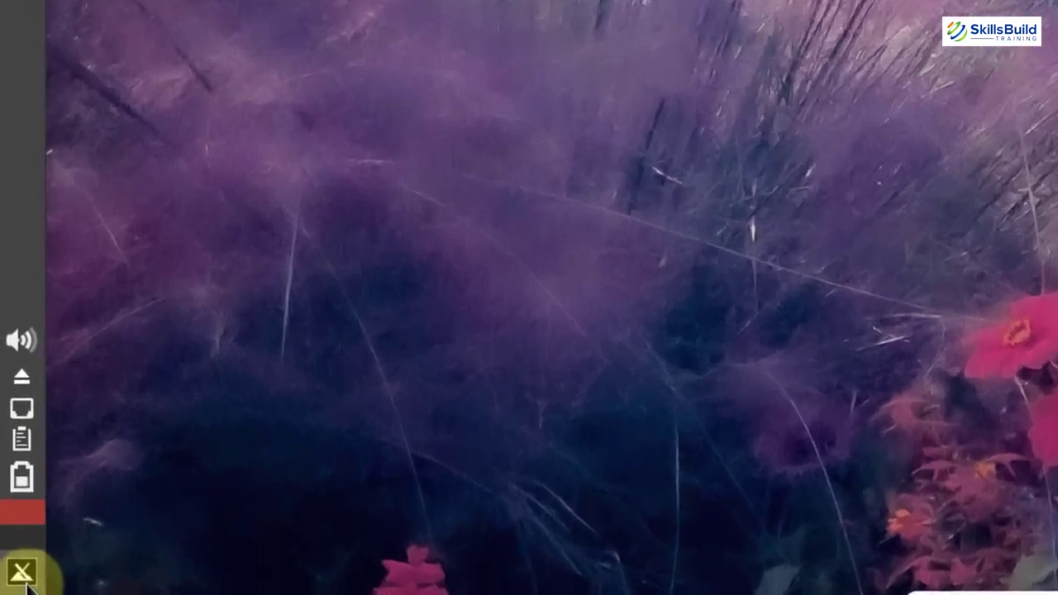
Launch MX Package Installer from the applications menu, authenticating with the administrator password.
click(9, 585)
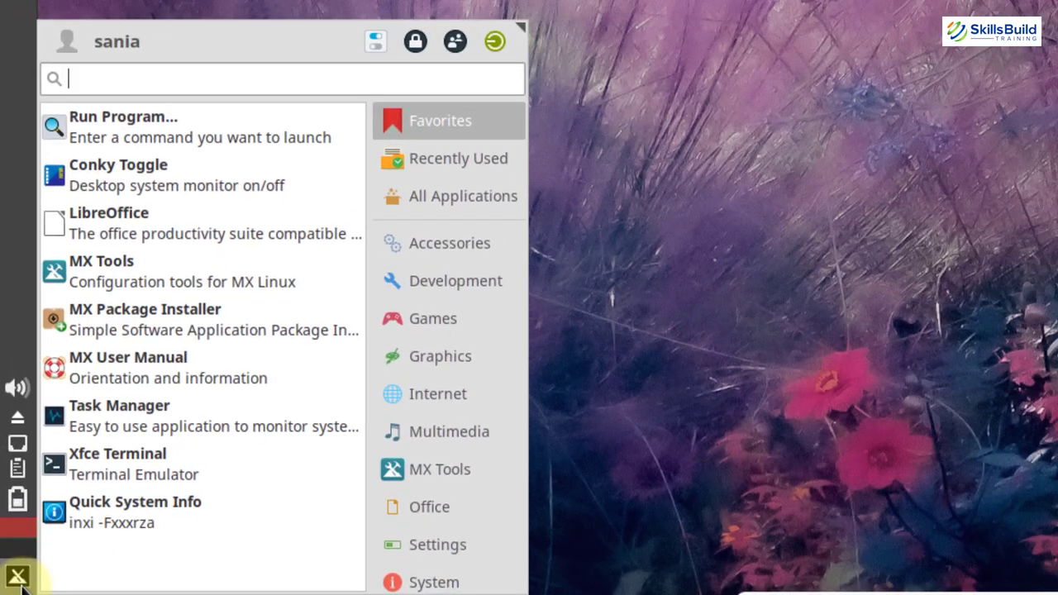
click(166, 320)
text(*****)
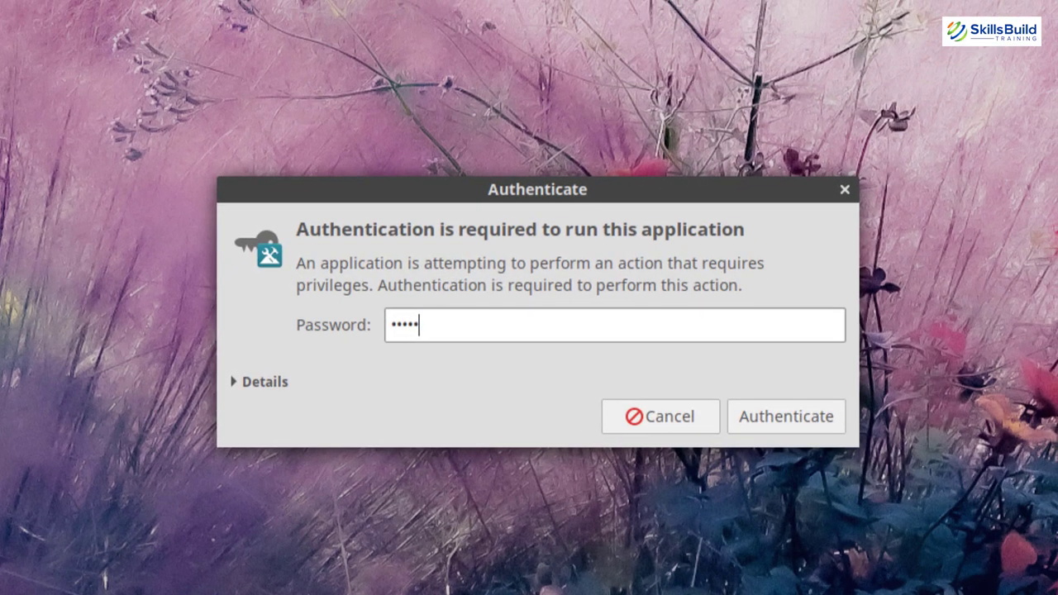
key(Return)
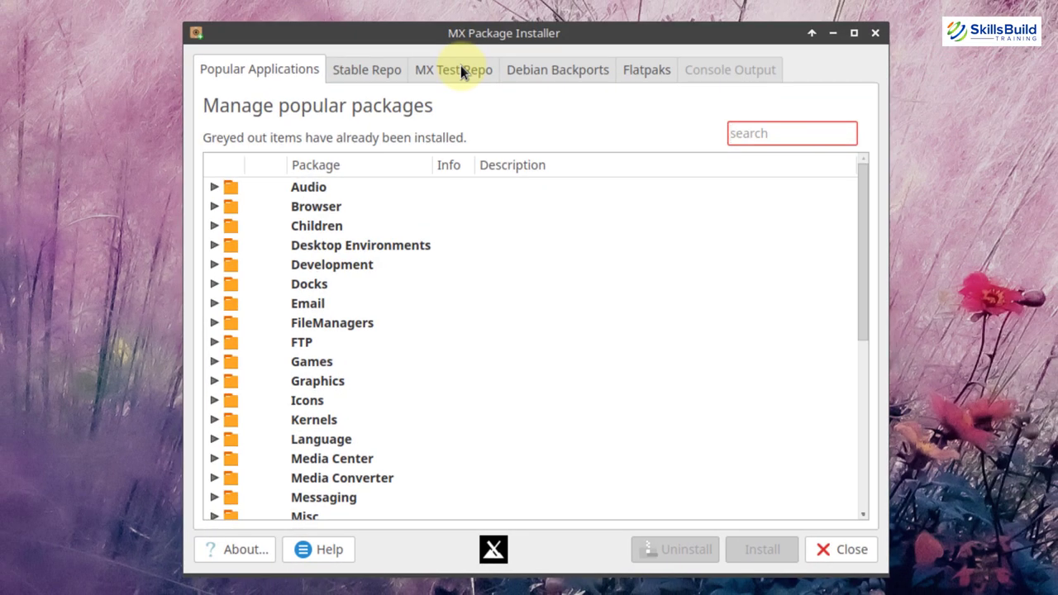
Search the Stable Repo for 'redshift', tick redshift-gtk and start its installation.
click(381, 75)
text(re)
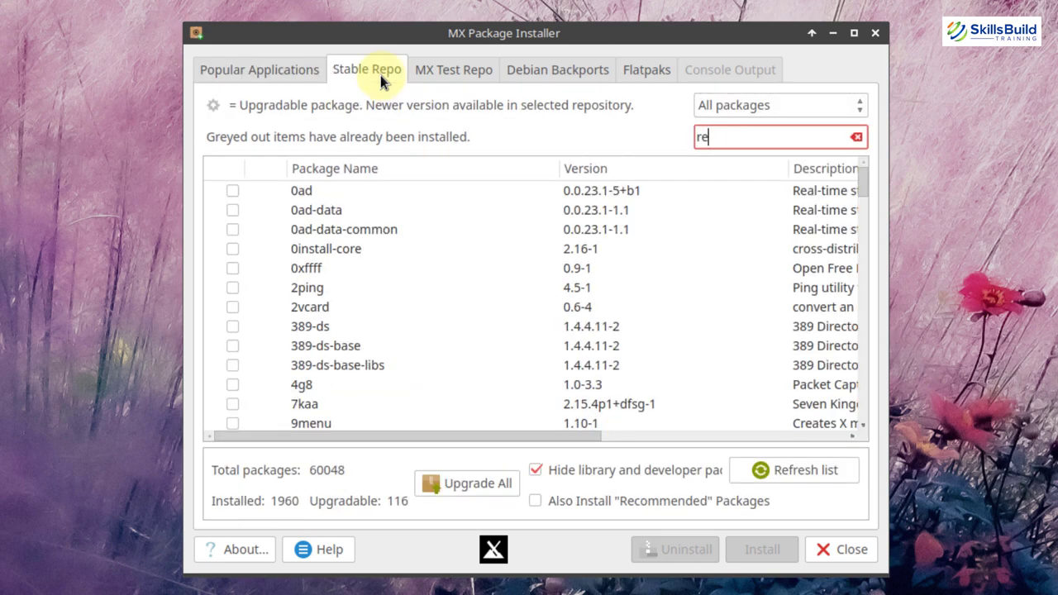
text(dshift)
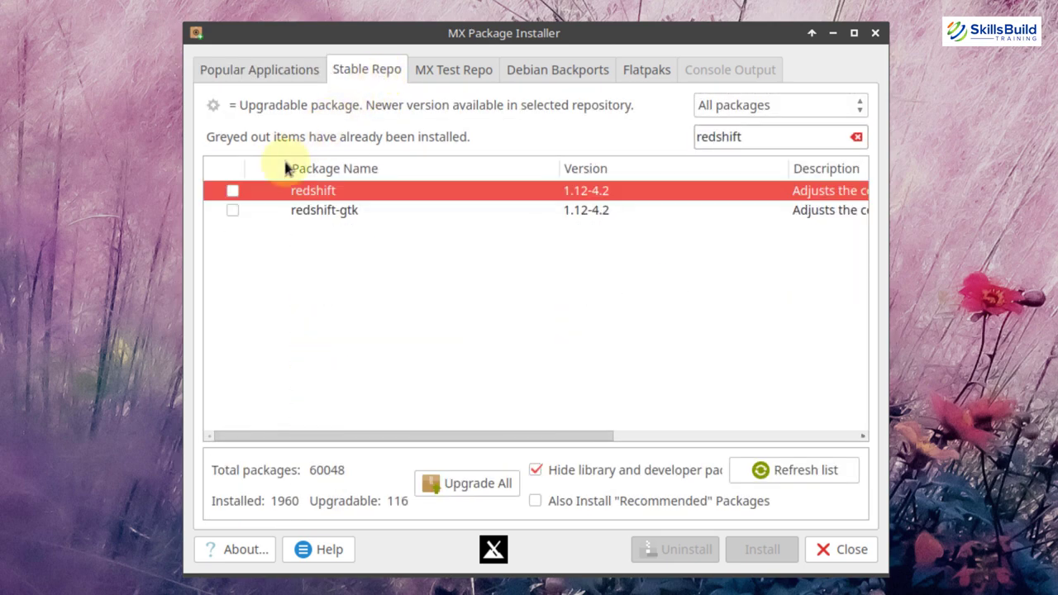
click(233, 212)
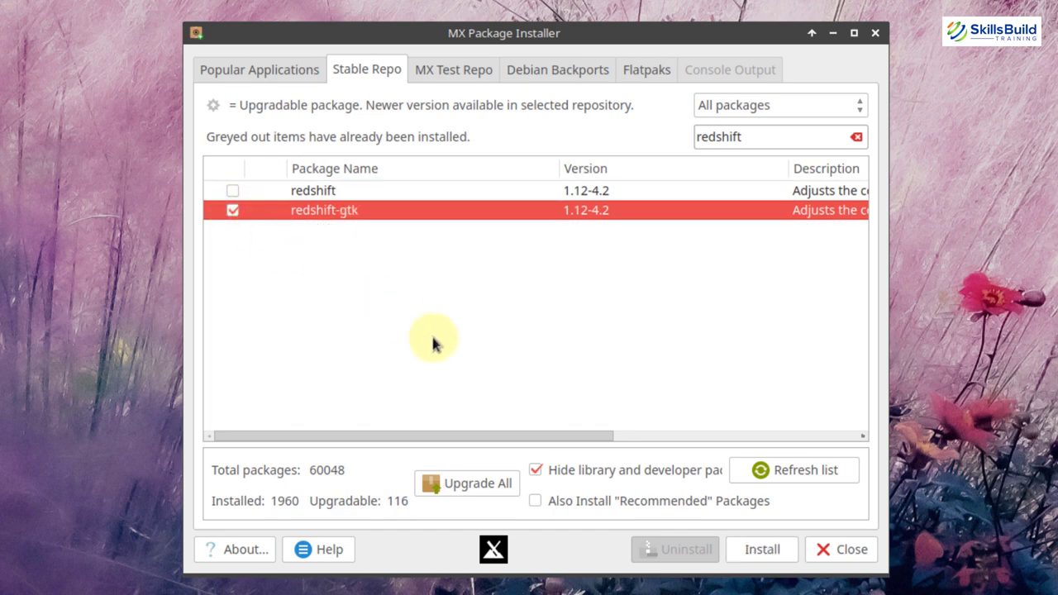
click(763, 550)
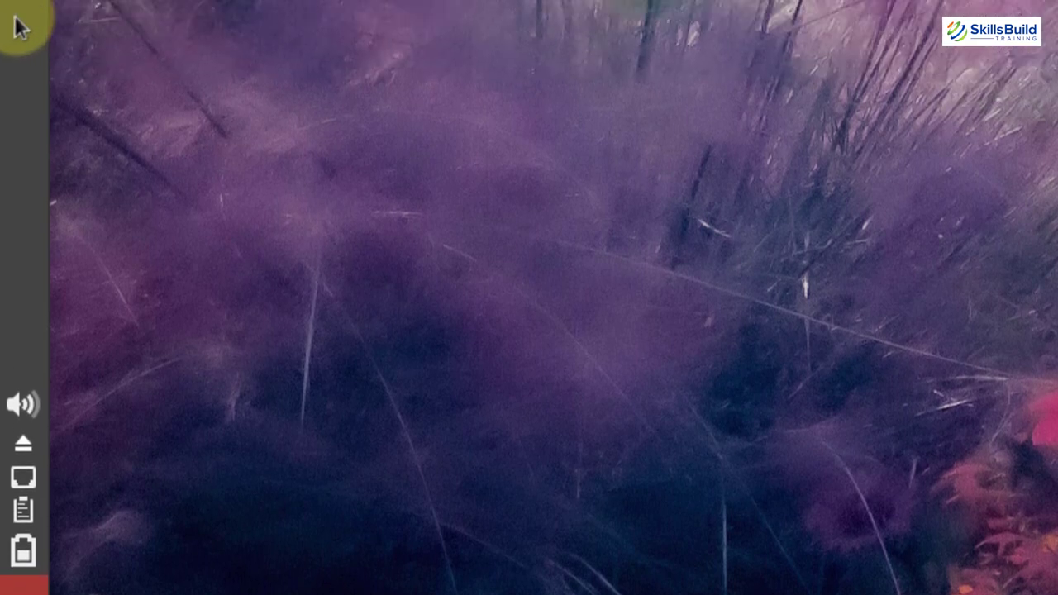
In Panel Preferences, unlock Panel 1, set Mode to Horizontal and drag it to the screen bottom.
right_click(10, 199)
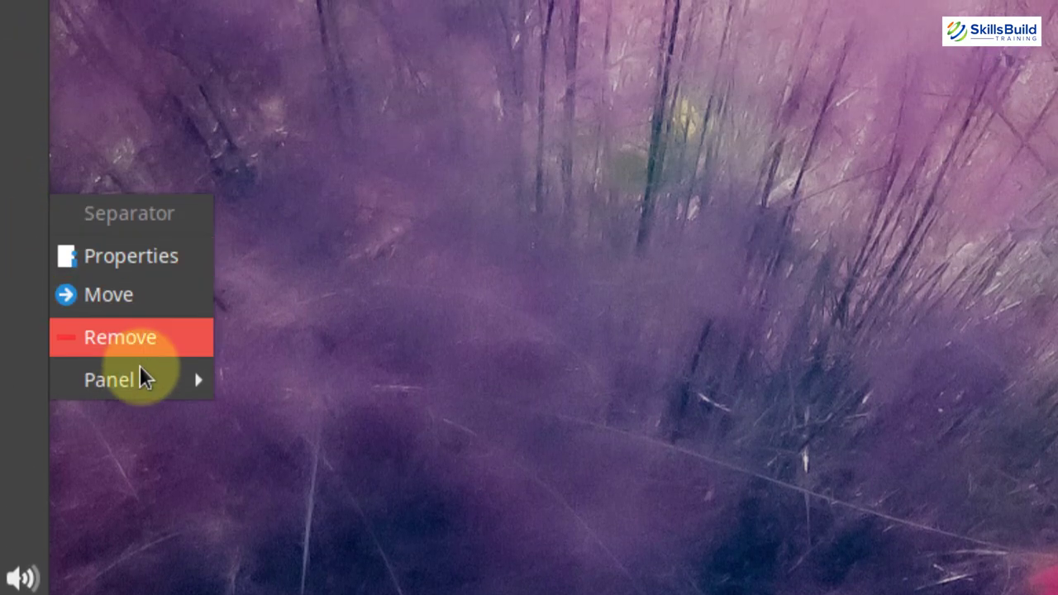
mouse_move(142, 377)
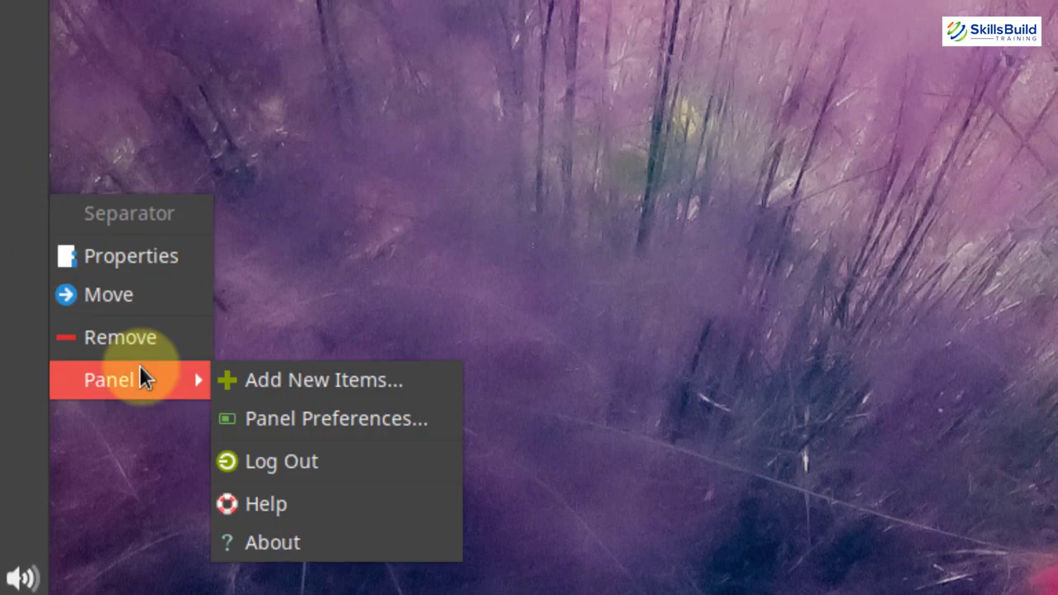
click(291, 418)
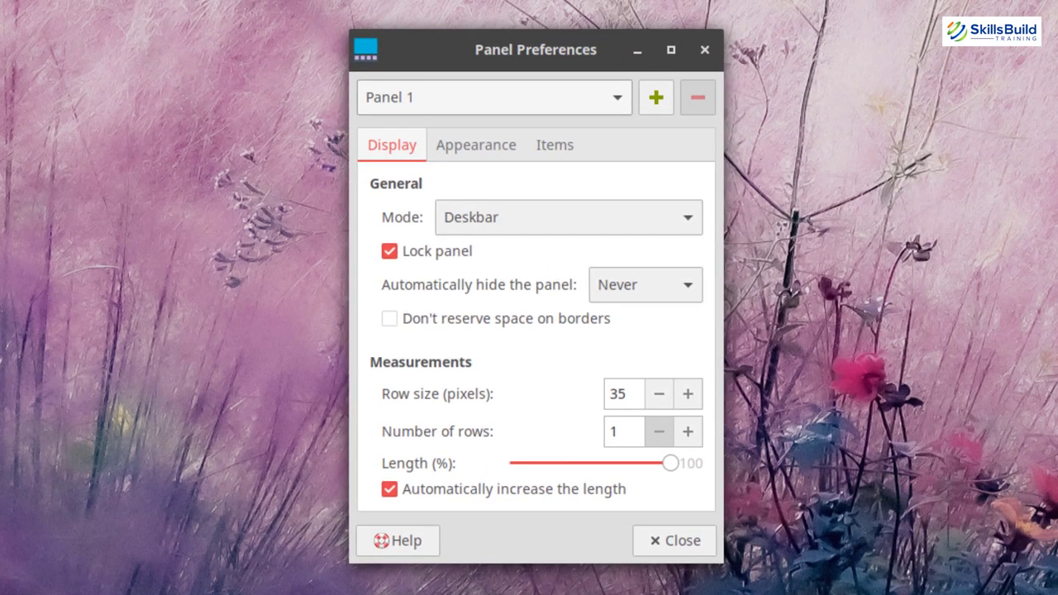
click(390, 252)
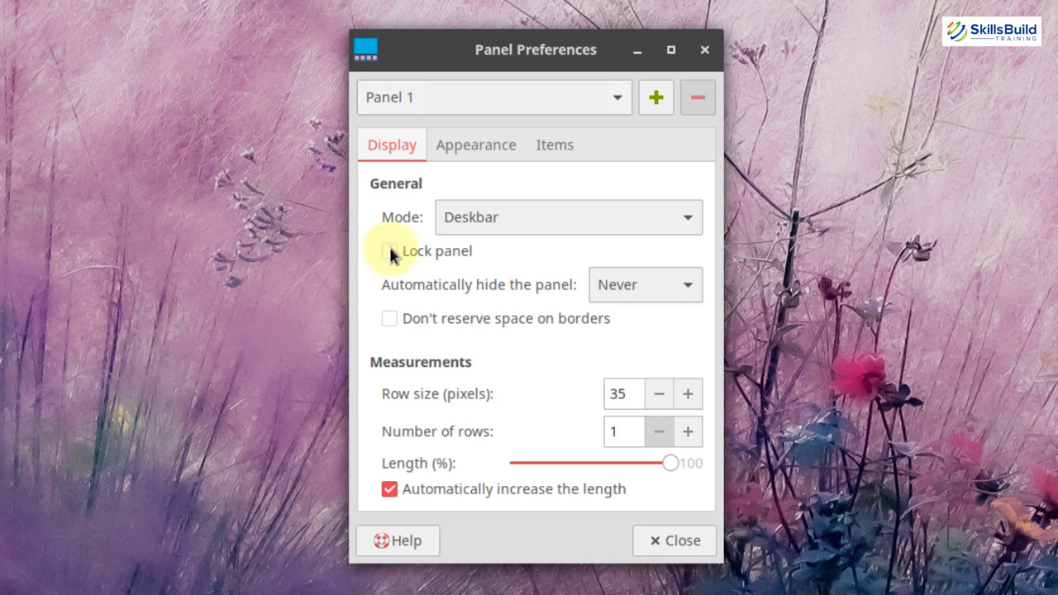
click(675, 217)
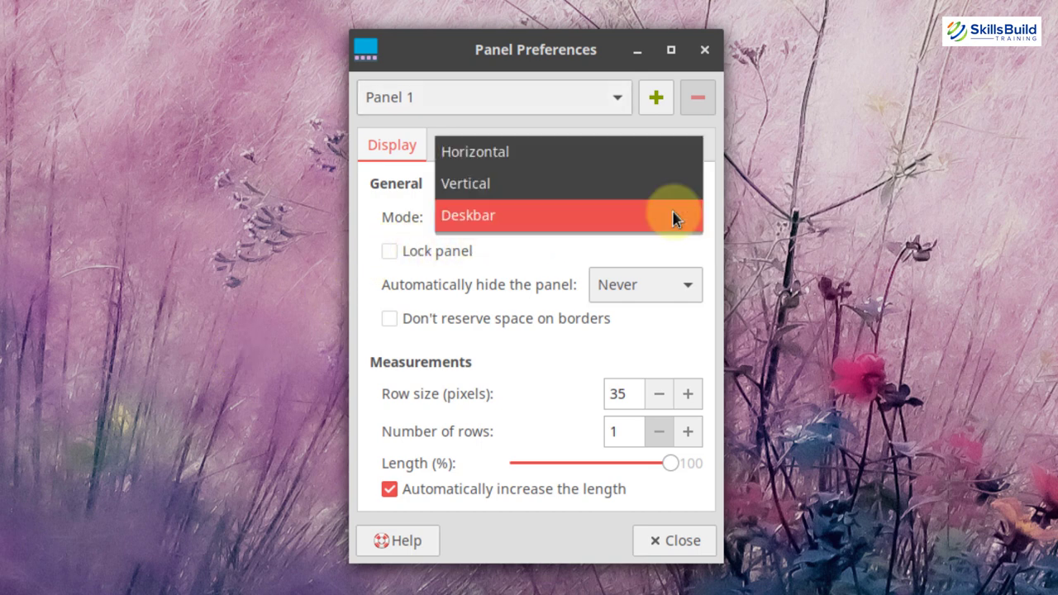
click(631, 163)
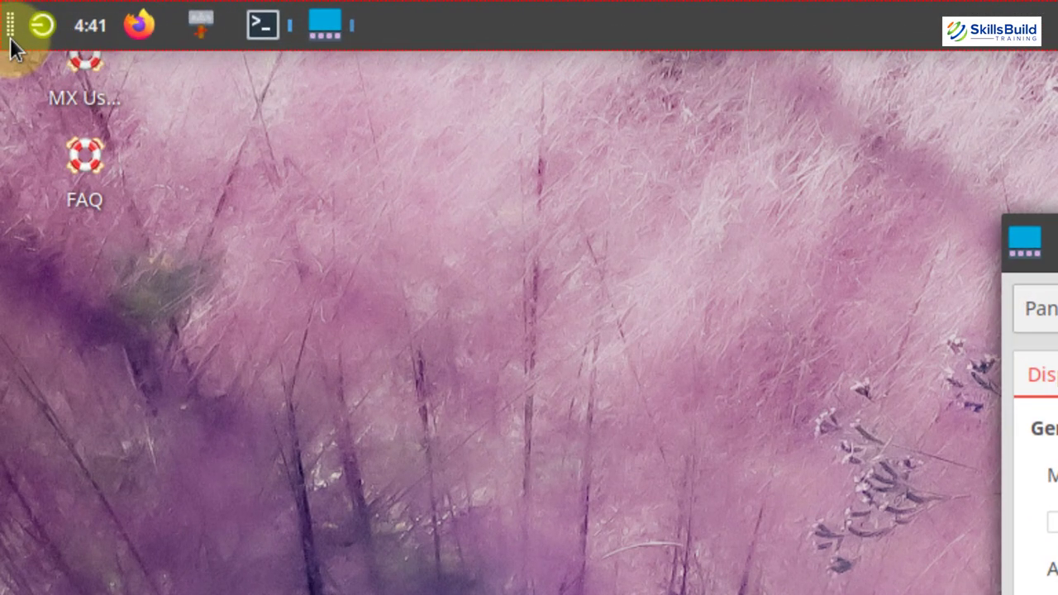
drag(10, 45, 4, 587)
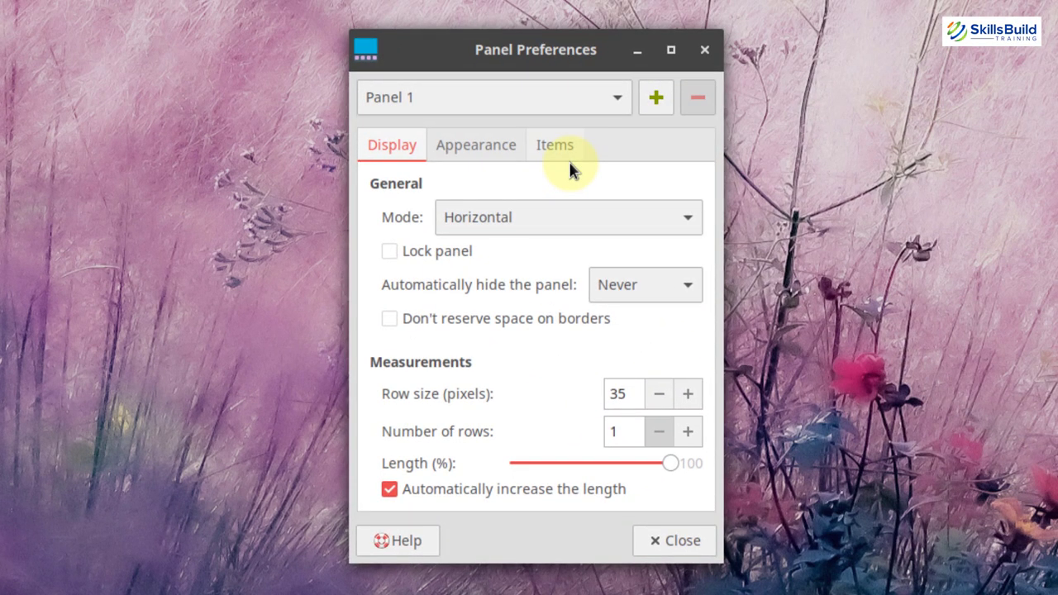
Move Whisker Menu to the top of the panel's Items list, then close Panel Preferences.
click(555, 148)
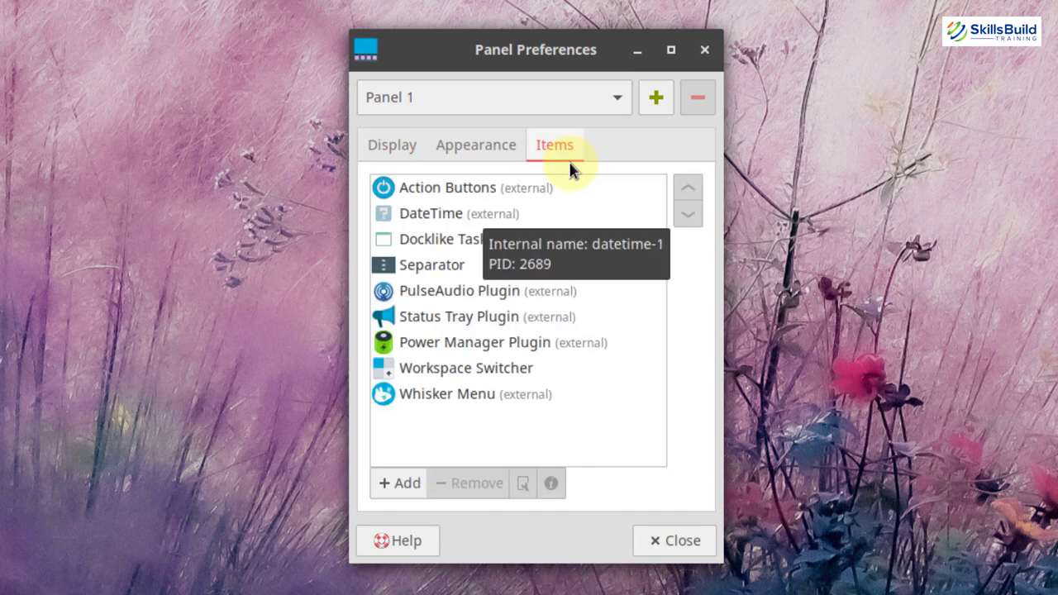
click(446, 395)
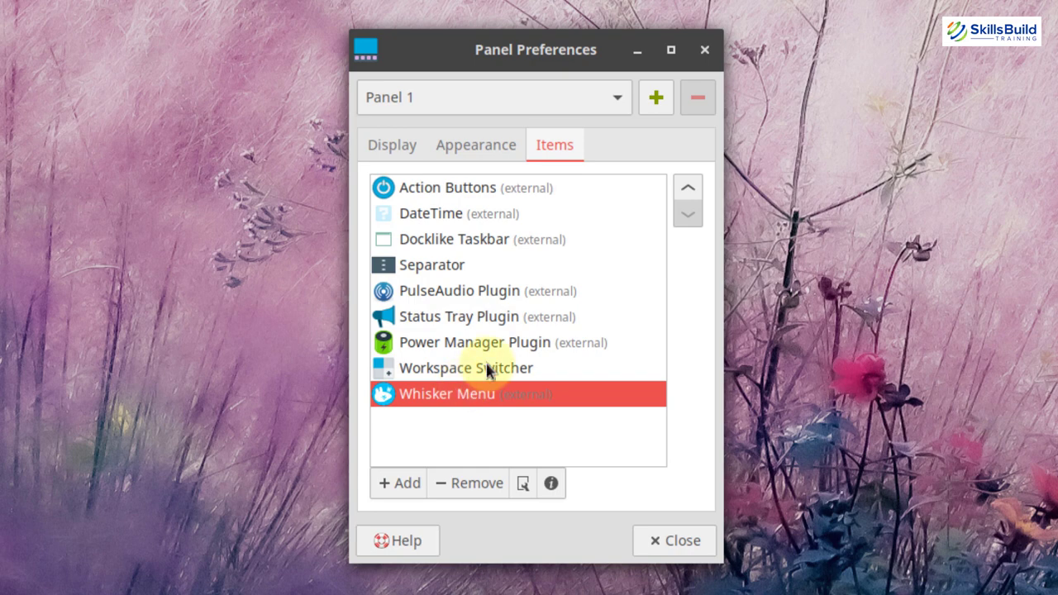
click(688, 189)
click(688, 189)
click(688, 188)
click(688, 189)
click(688, 189)
click(688, 189)
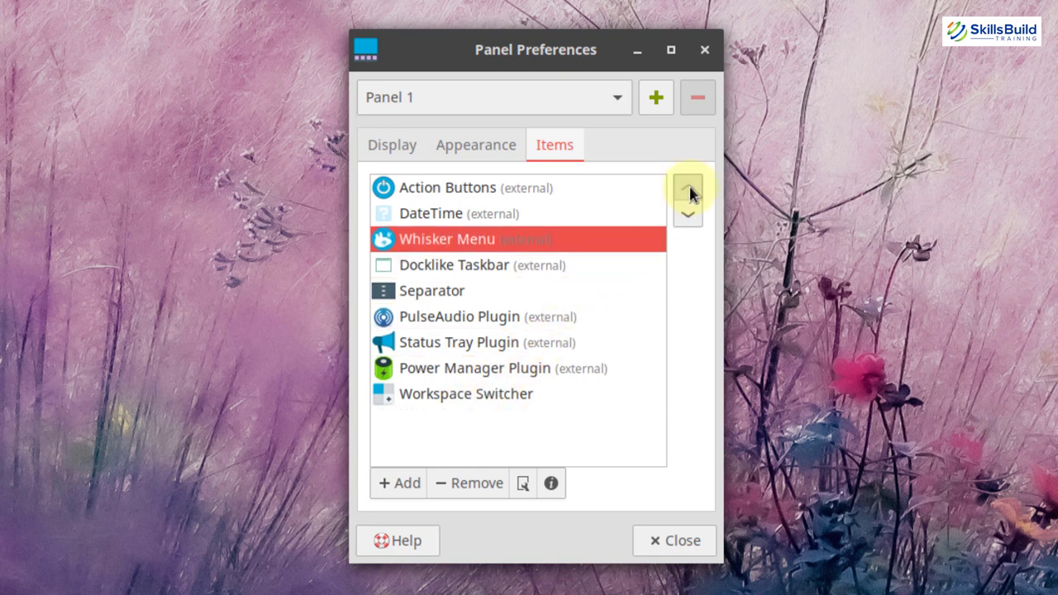
click(689, 189)
click(688, 188)
click(666, 540)
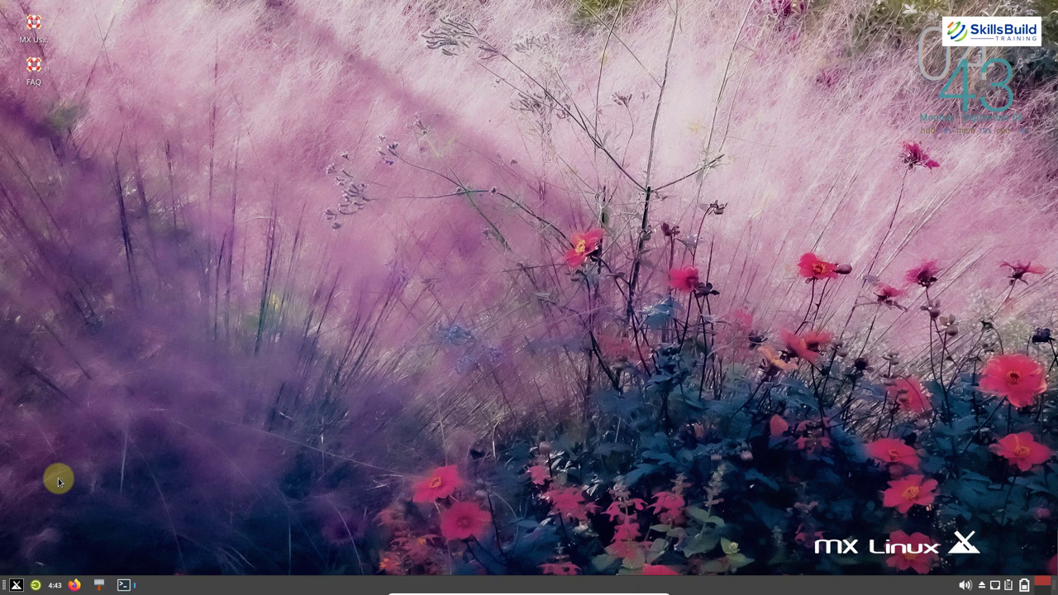
click(15, 585)
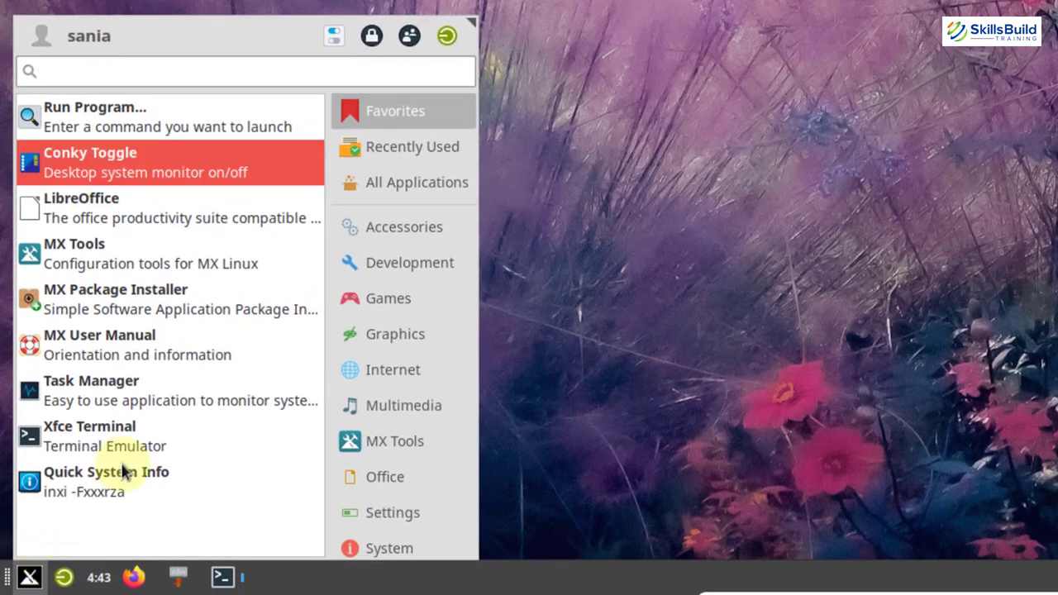
click(215, 340)
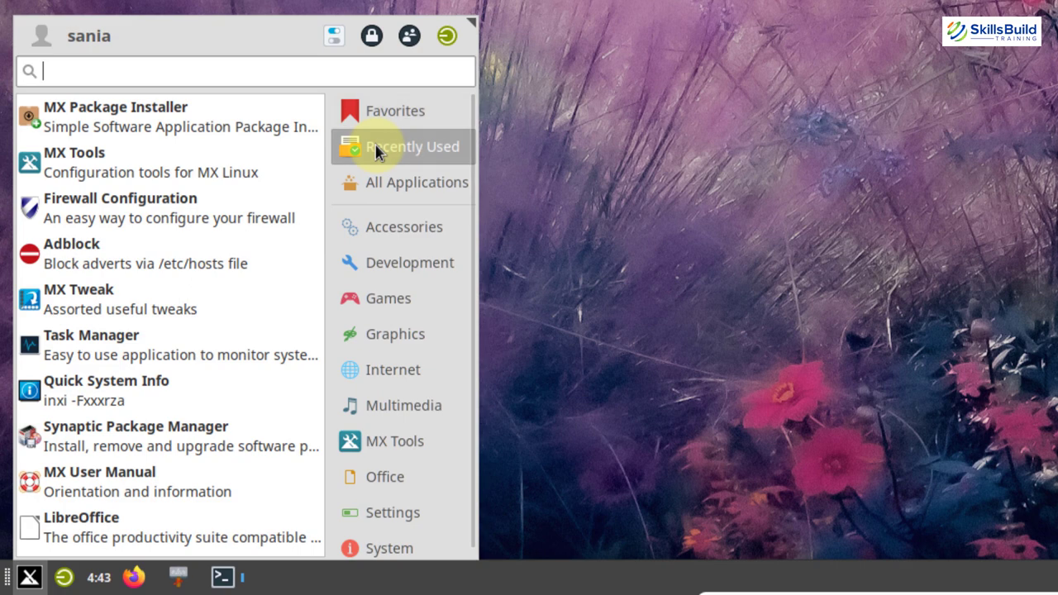
key(Down)
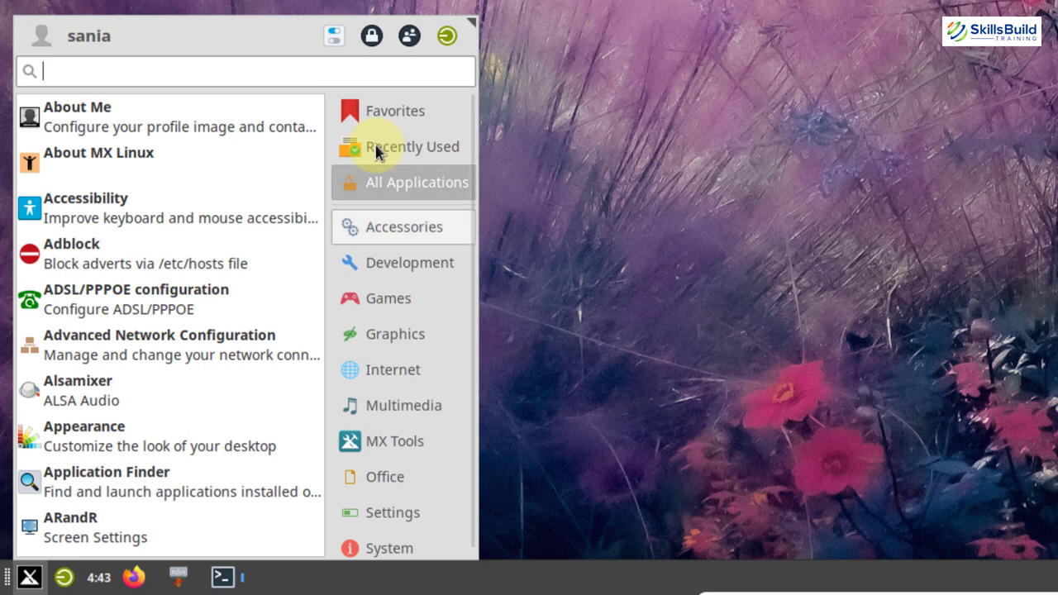
click(405, 227)
click(395, 111)
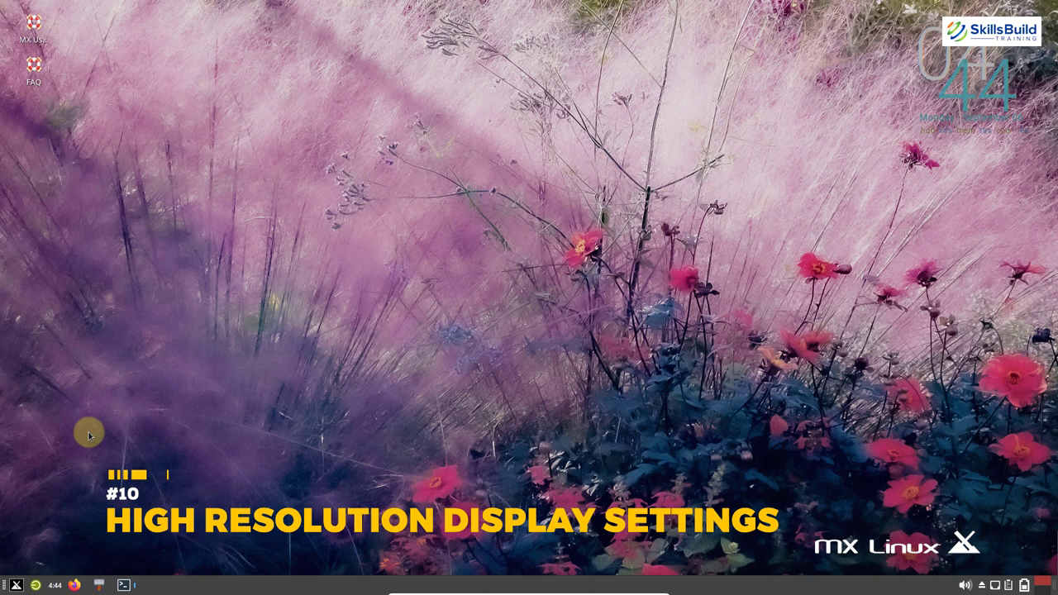
right_click(551, 152)
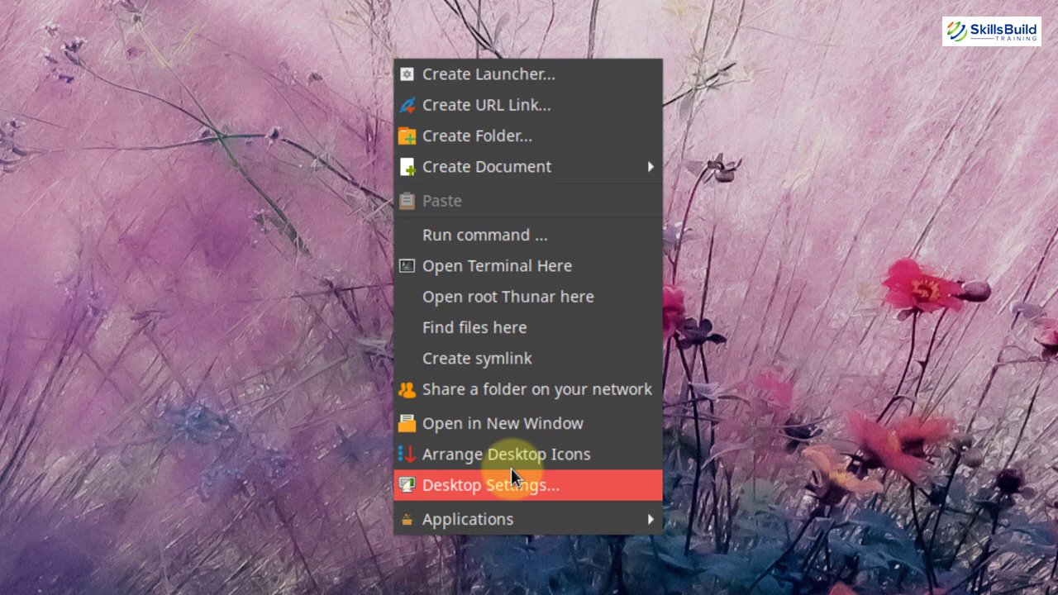
mouse_move(579, 519)
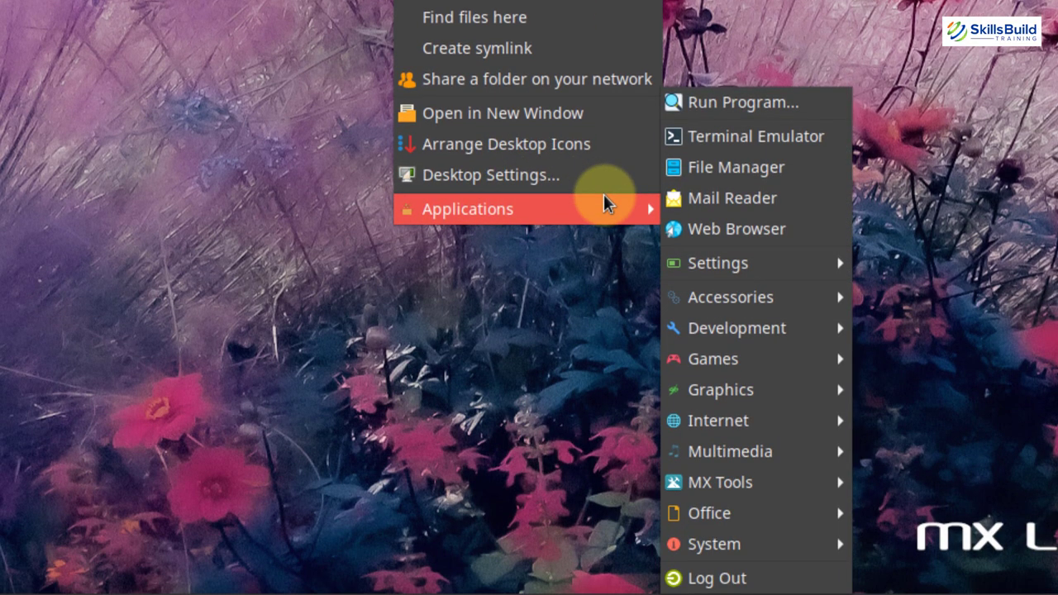
mouse_move(711, 263)
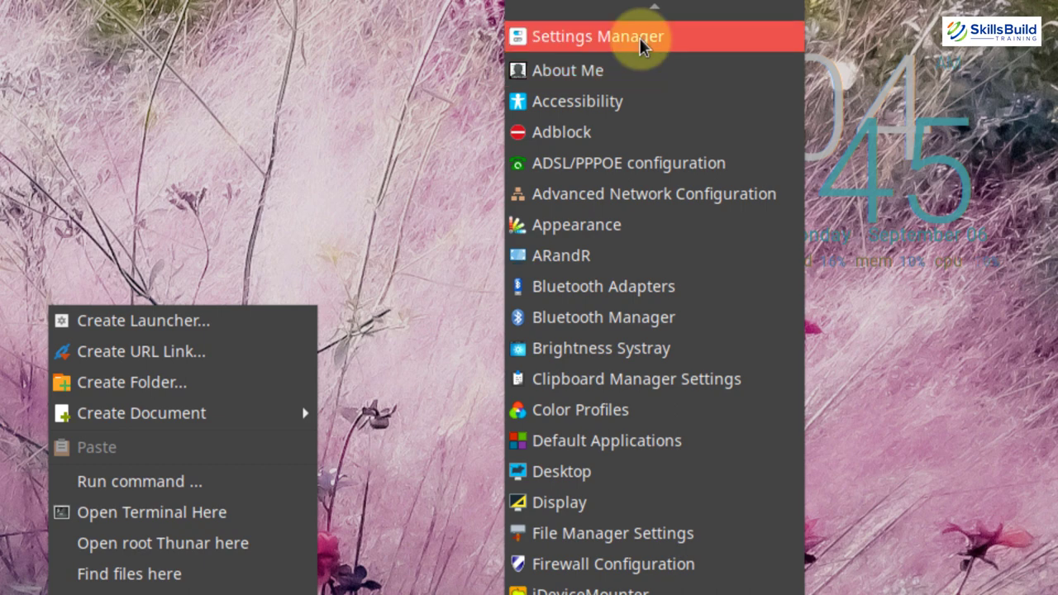
click(639, 38)
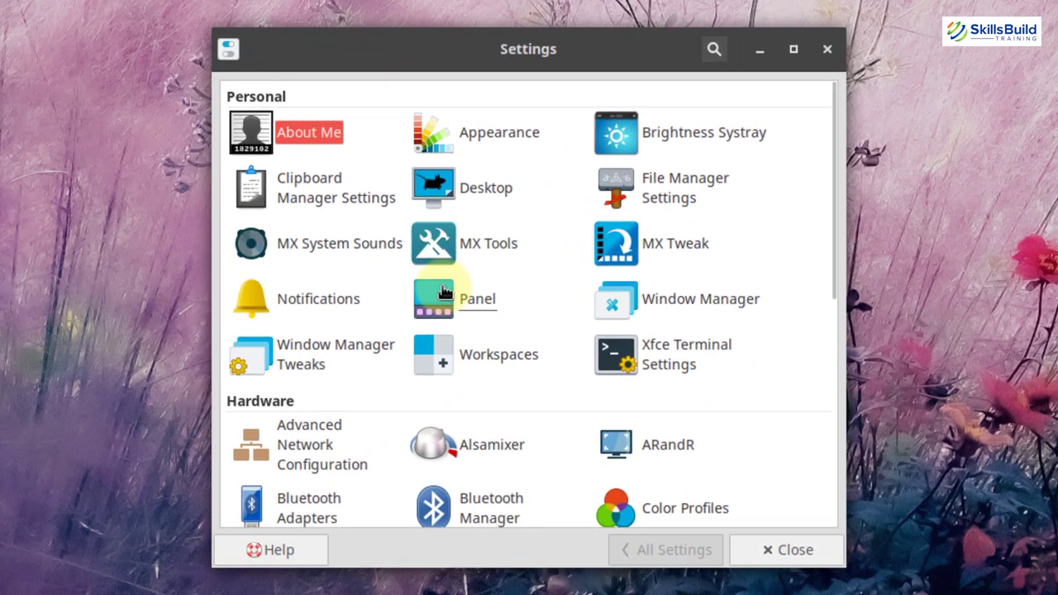
click(501, 138)
click(429, 98)
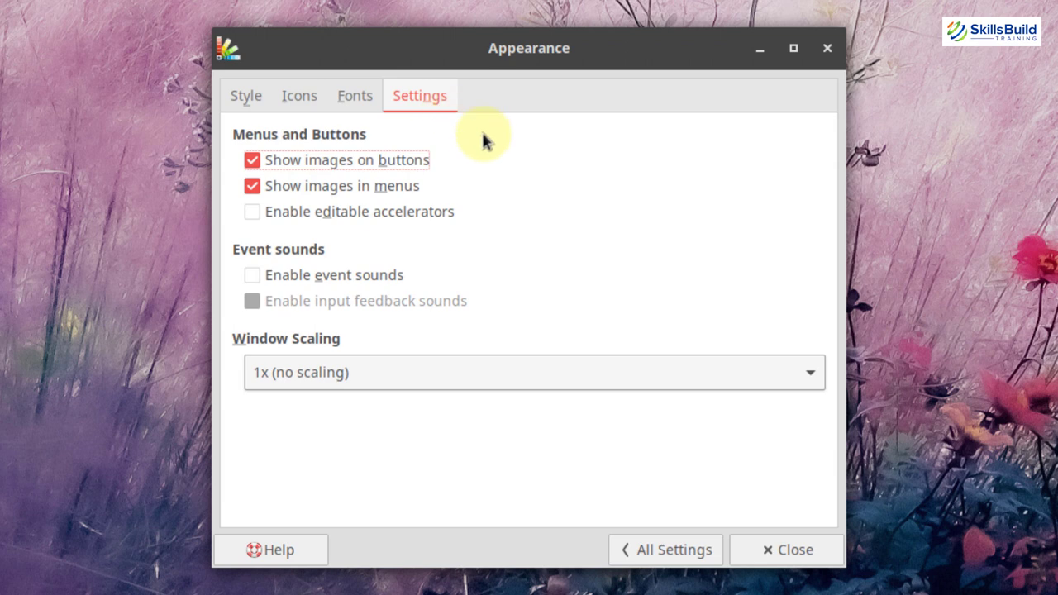
click(810, 378)
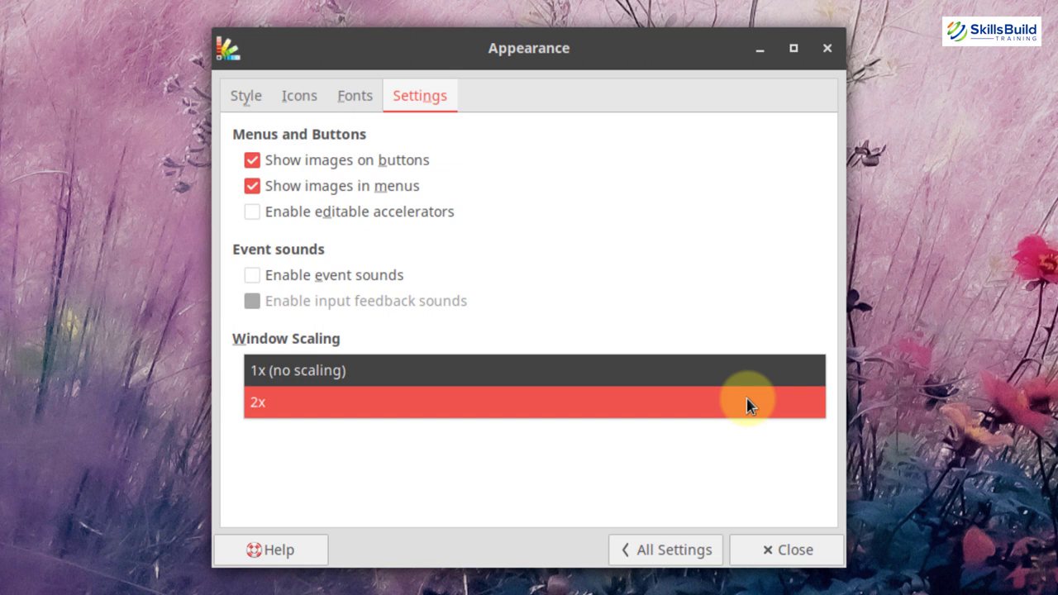
click(357, 97)
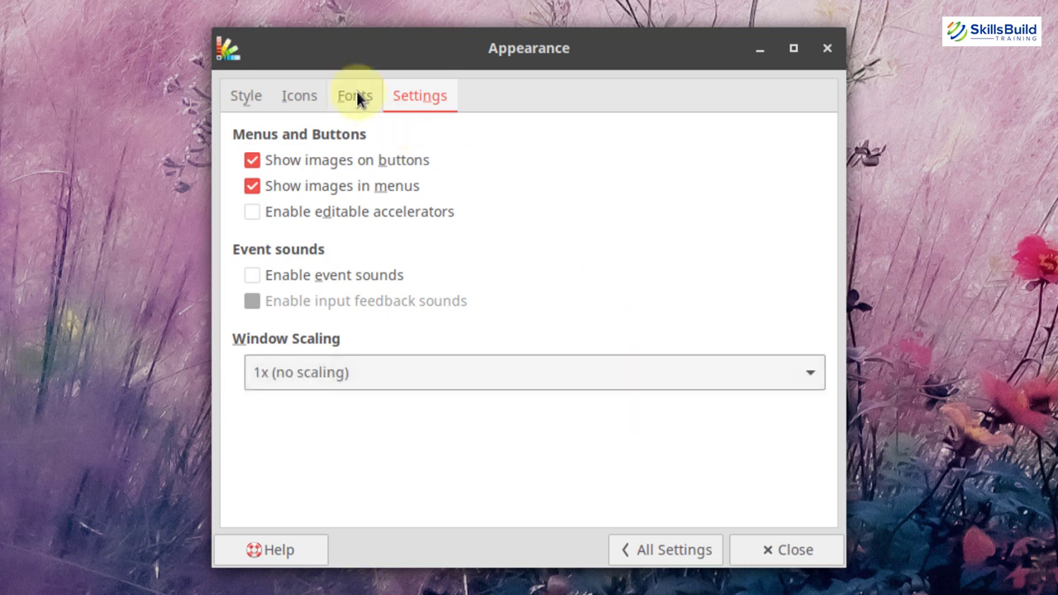
click(298, 97)
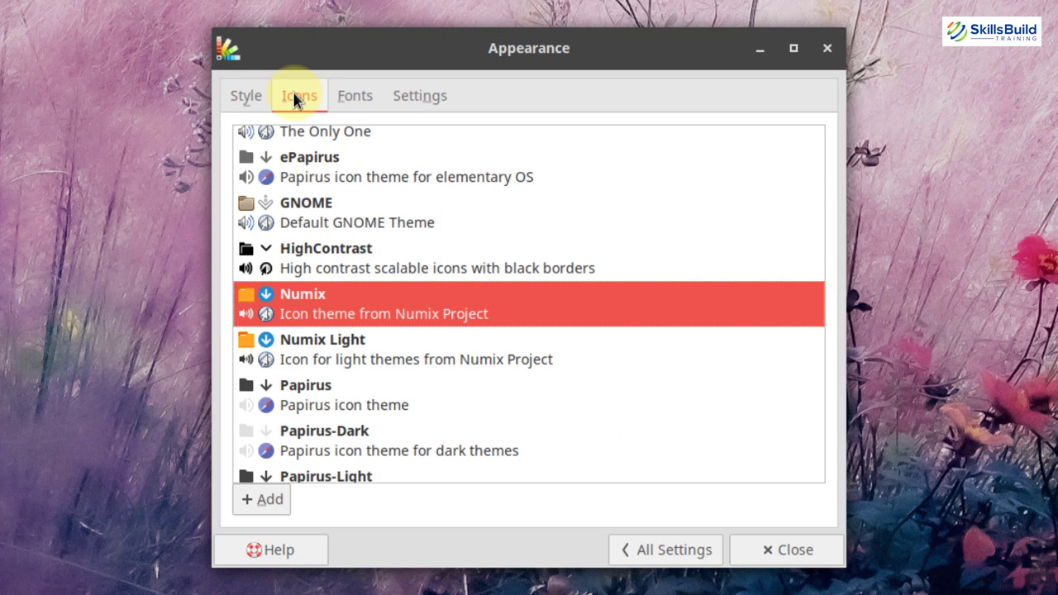
click(356, 97)
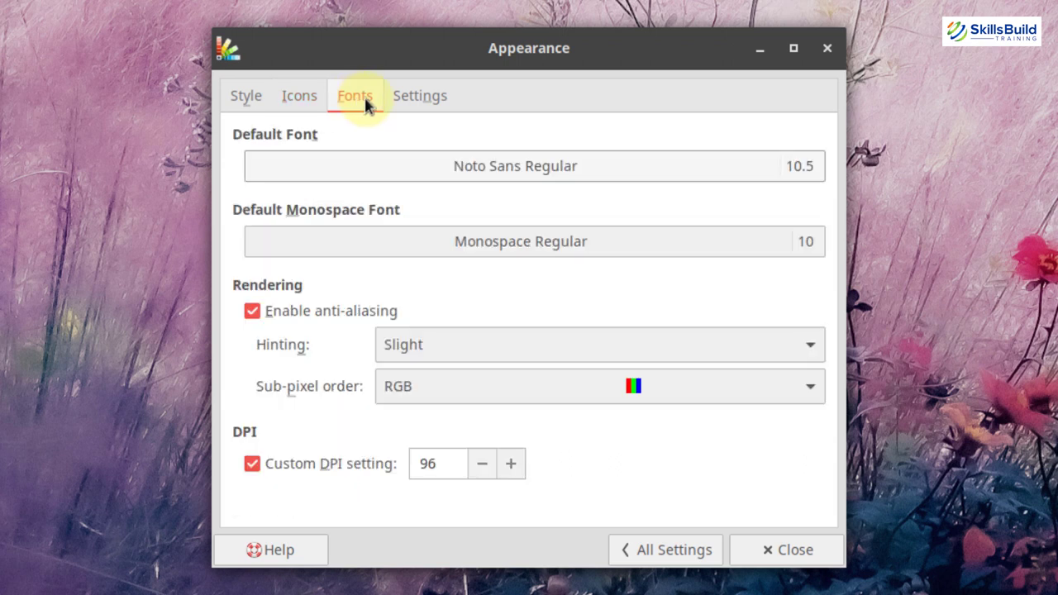
click(403, 97)
click(245, 99)
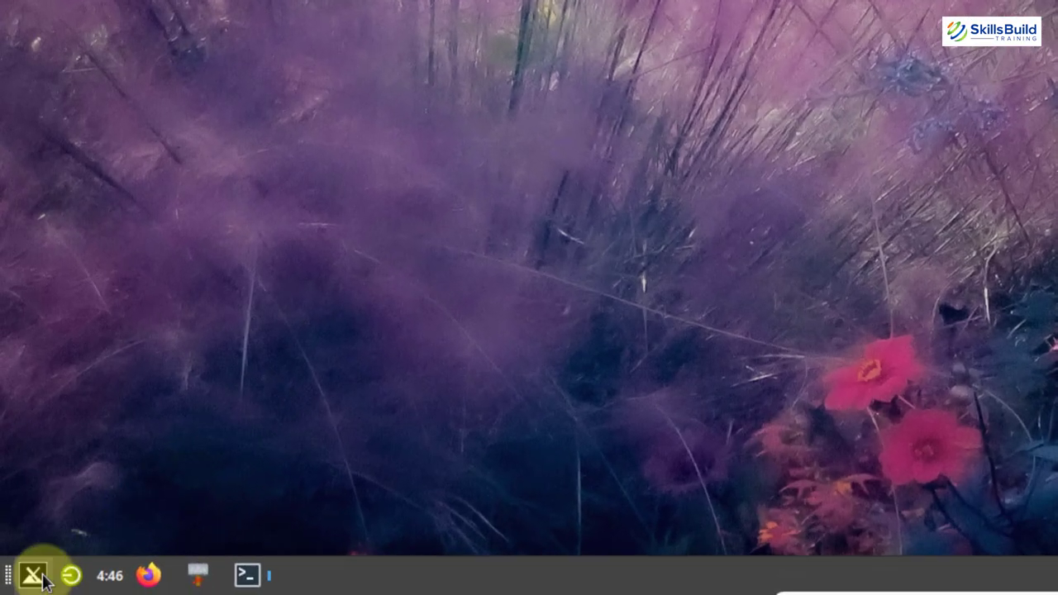
Launch MX Tweak from MX Tools and show its Theme options.
click(16, 585)
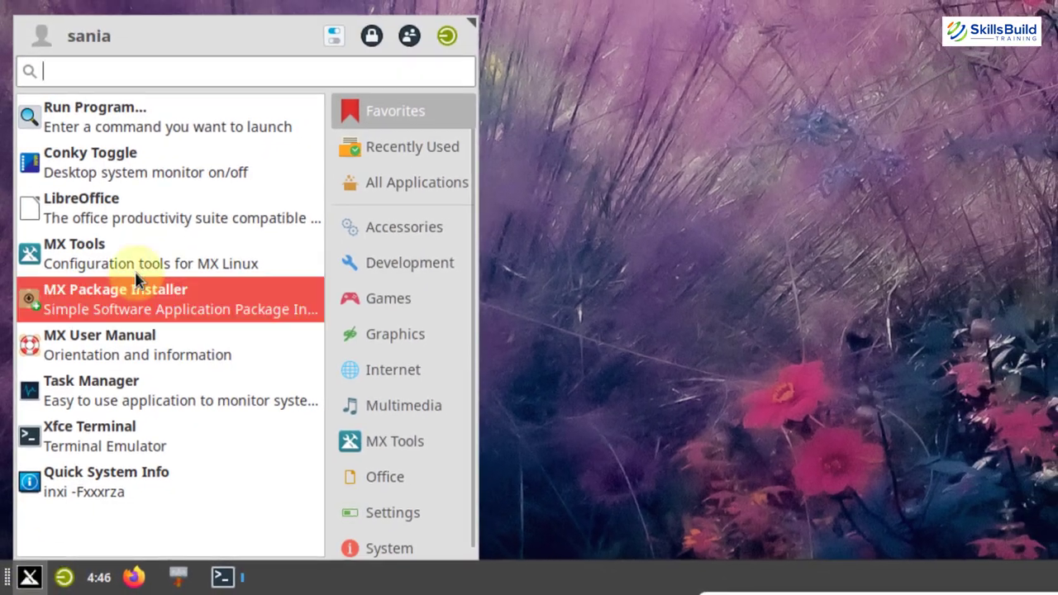
click(137, 279)
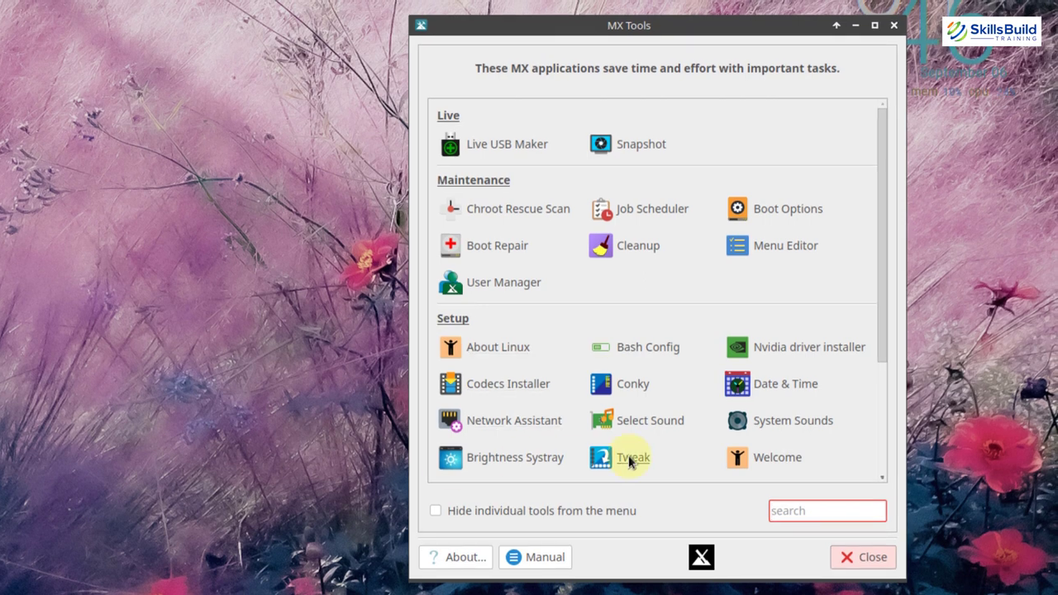
click(629, 460)
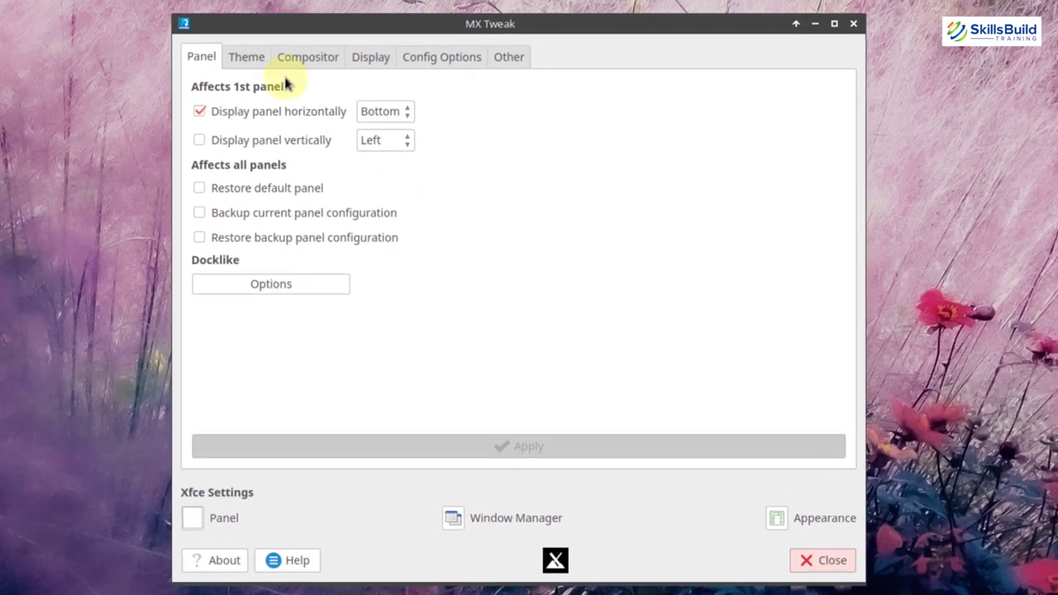
click(251, 57)
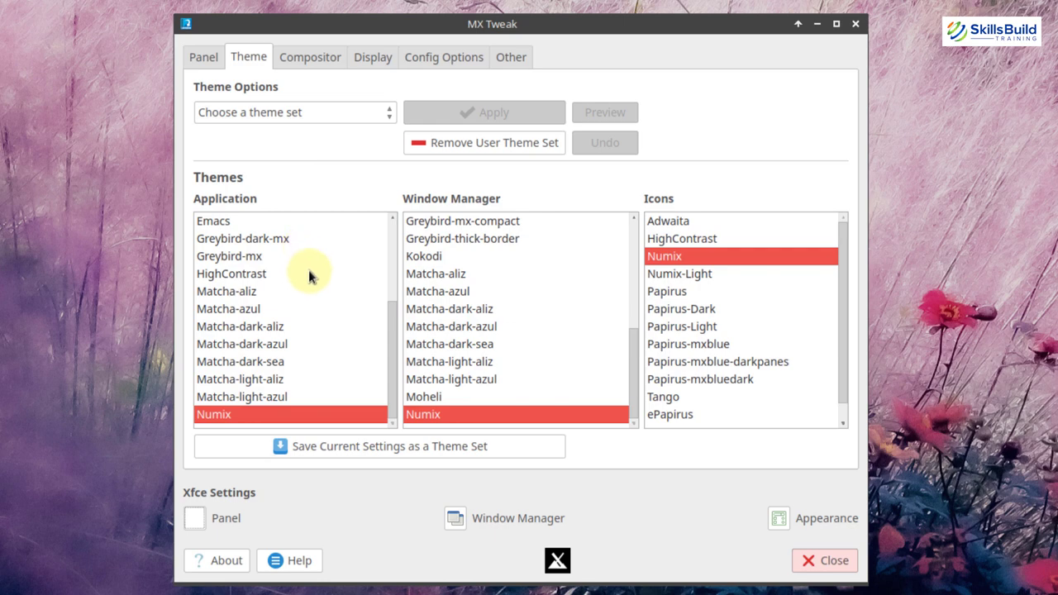
Try several application themes, settle on dark Matcha-dark-aliz, and pick a predefined theme set.
click(250, 289)
click(244, 257)
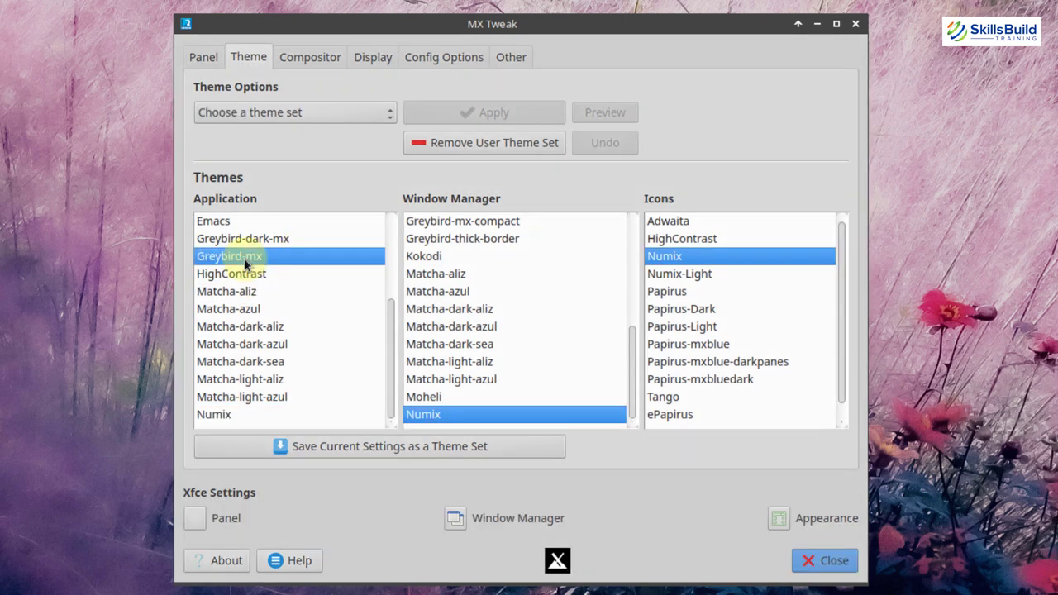
click(237, 398)
click(211, 415)
click(238, 309)
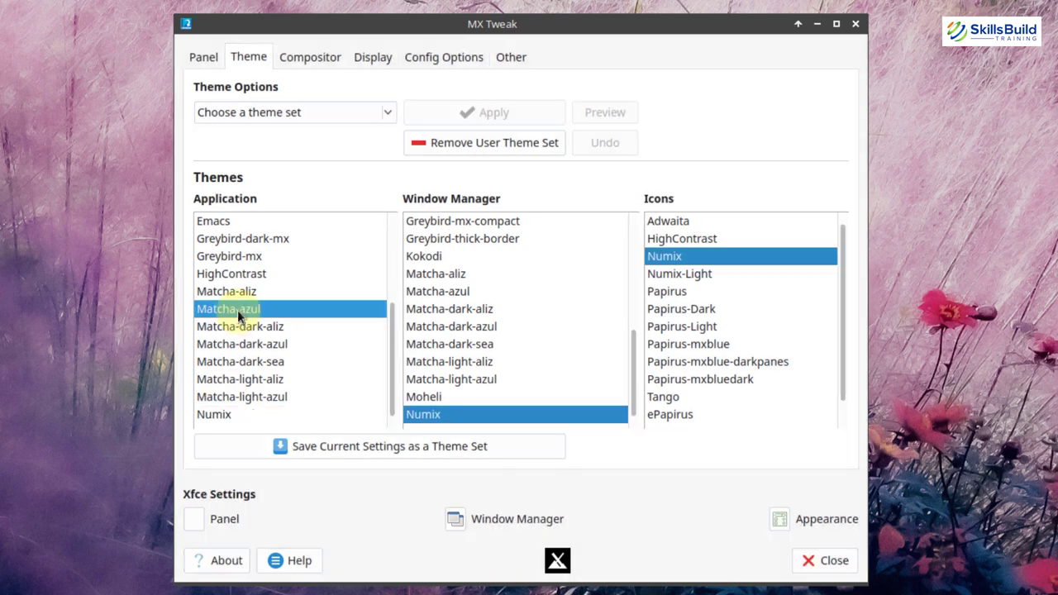
click(240, 327)
click(339, 113)
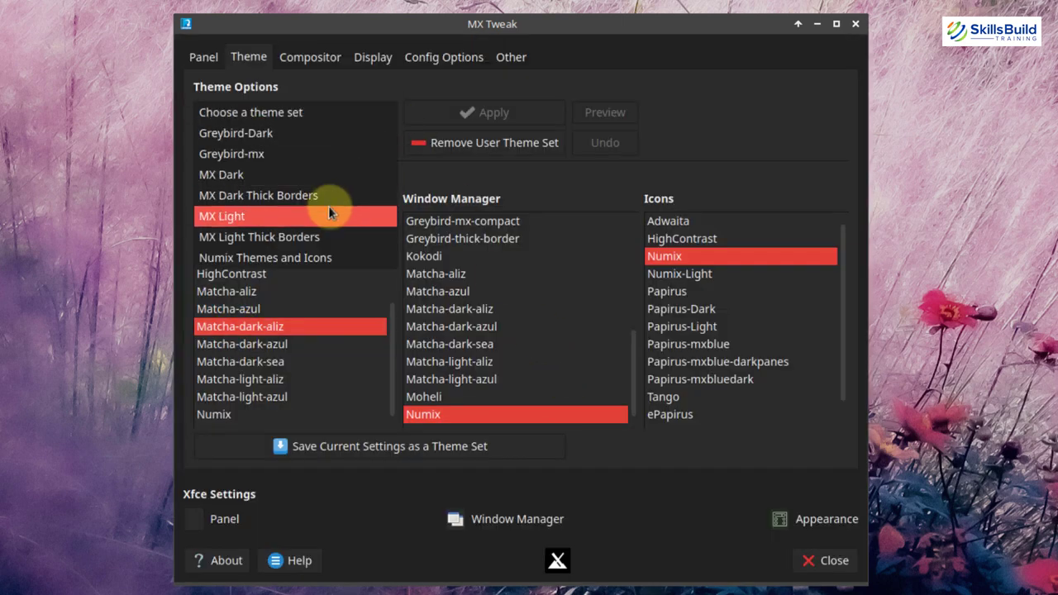
click(273, 236)
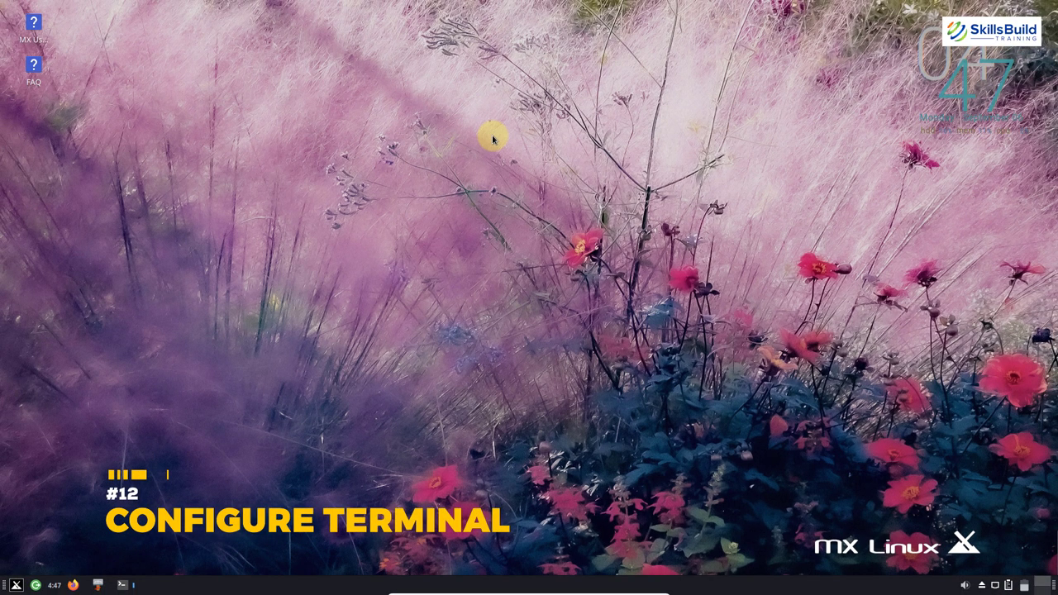
Open a terminal in the Desktop folder and bring up its Preferences.
right_click(314, 118)
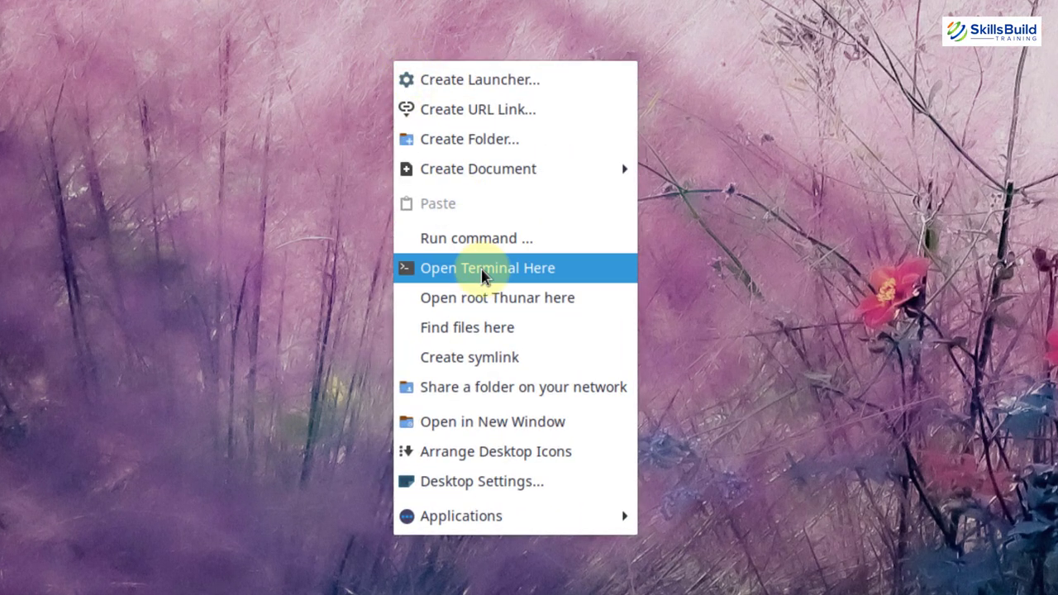
click(484, 276)
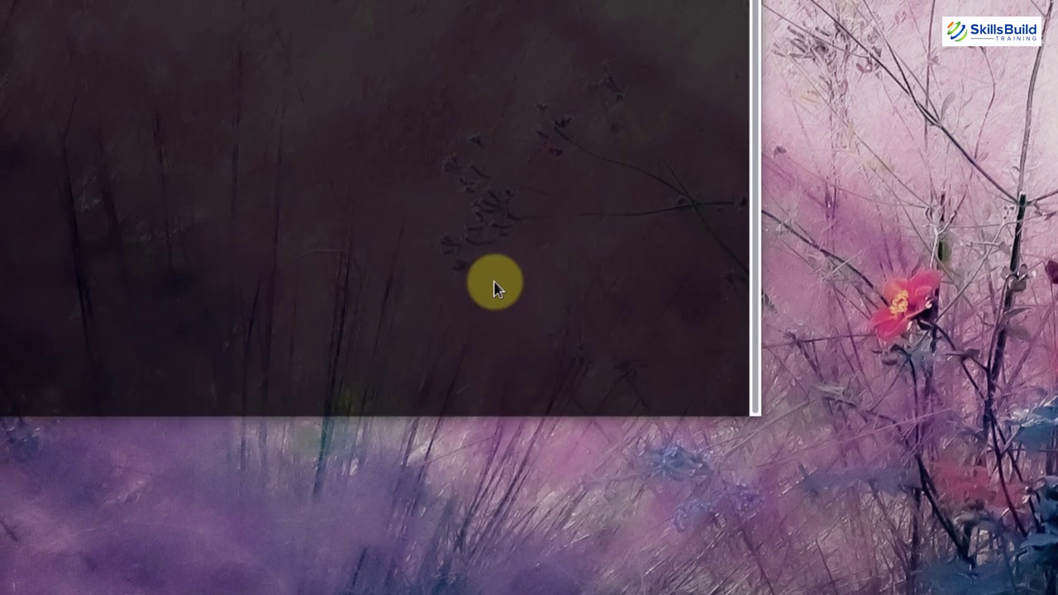
right_click(294, 144)
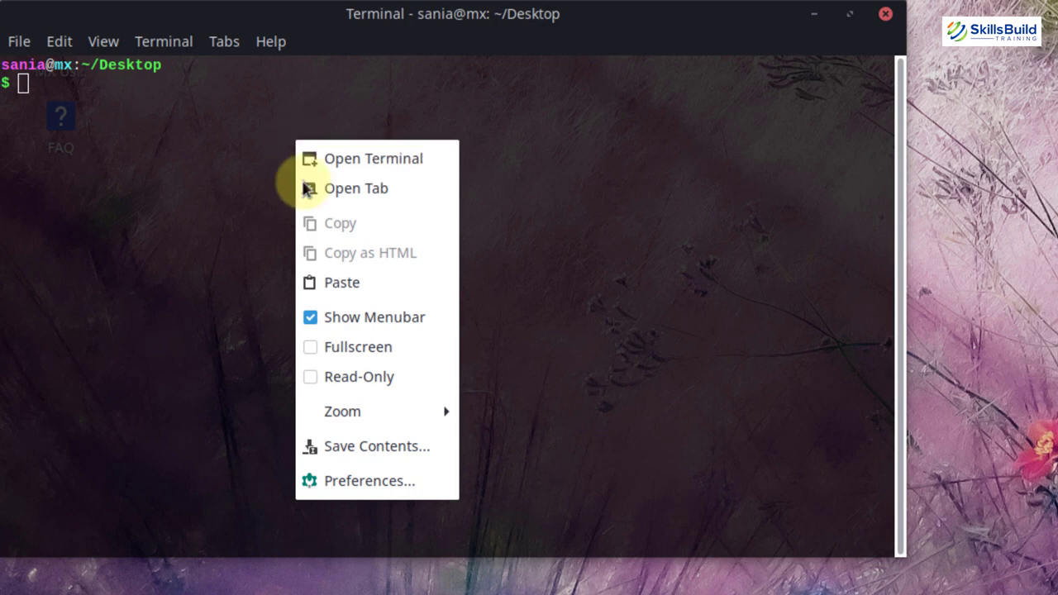
click(364, 487)
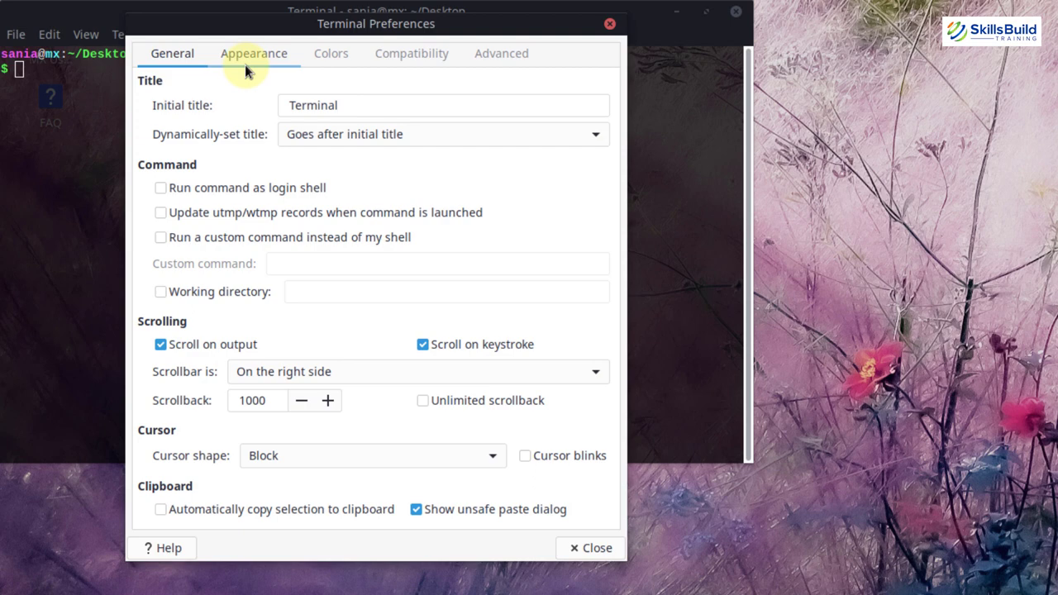
Review the Appearance, Colors and Compatibility settings and re-choose the red palette colour.
click(245, 65)
click(327, 52)
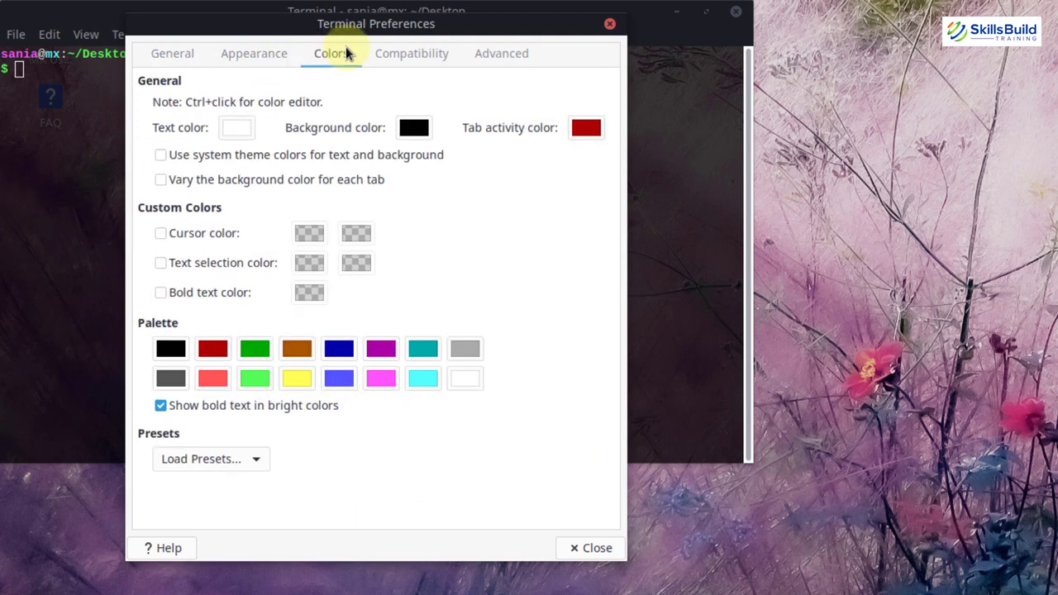
click(378, 53)
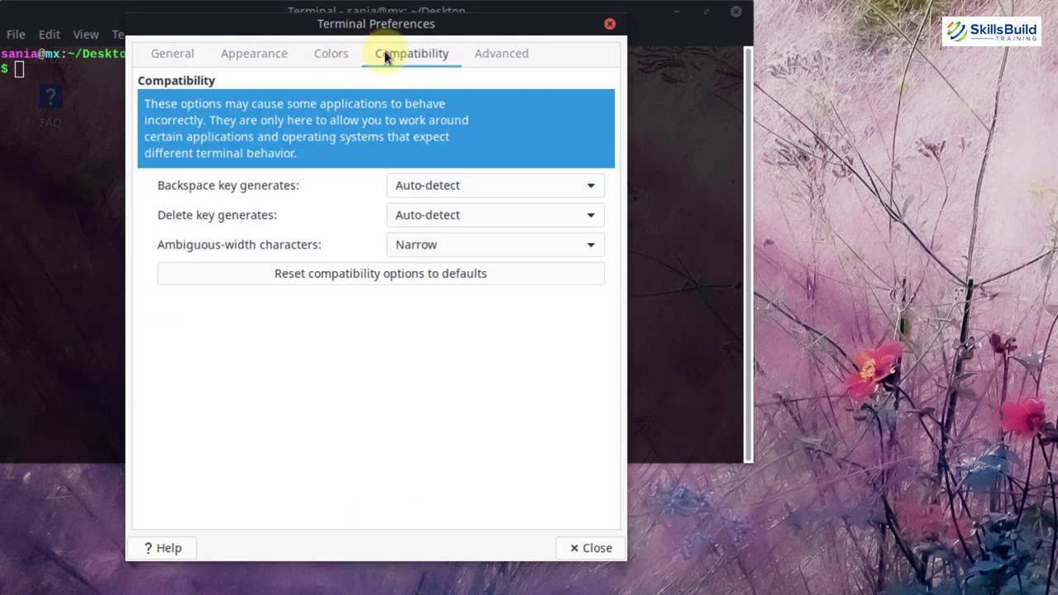
click(270, 54)
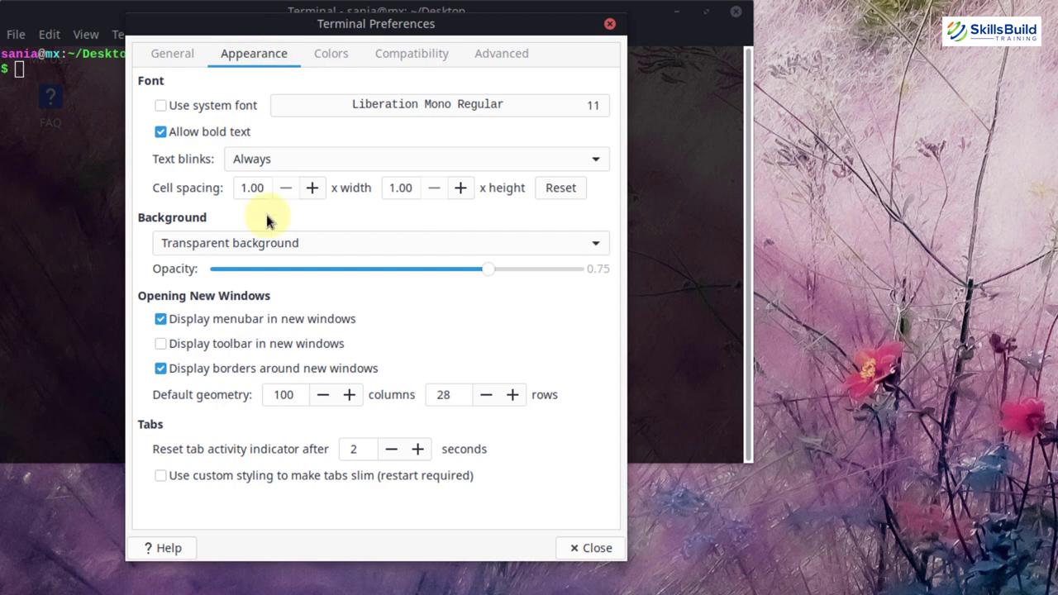
click(331, 52)
ctrl+click(208, 347)
click(508, 135)
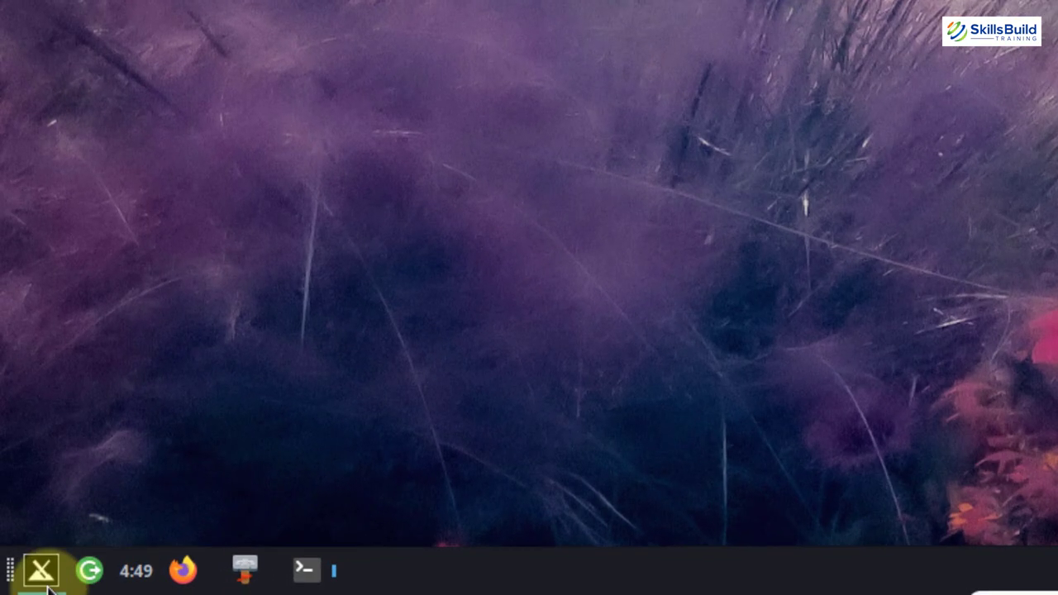
Launch MX Package Installer, authenticating with the administrator password.
click(43, 579)
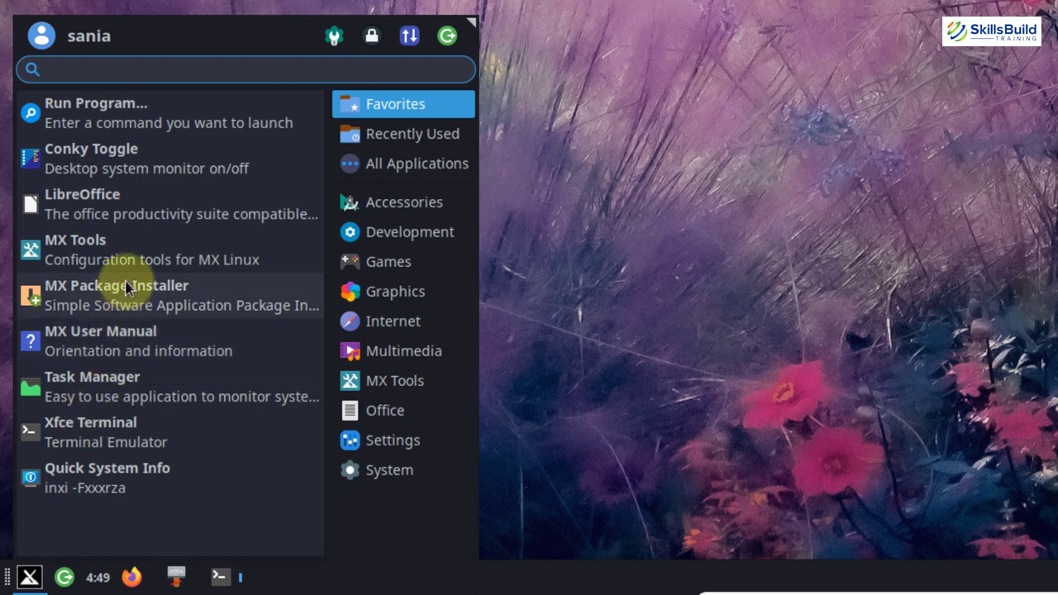
click(127, 287)
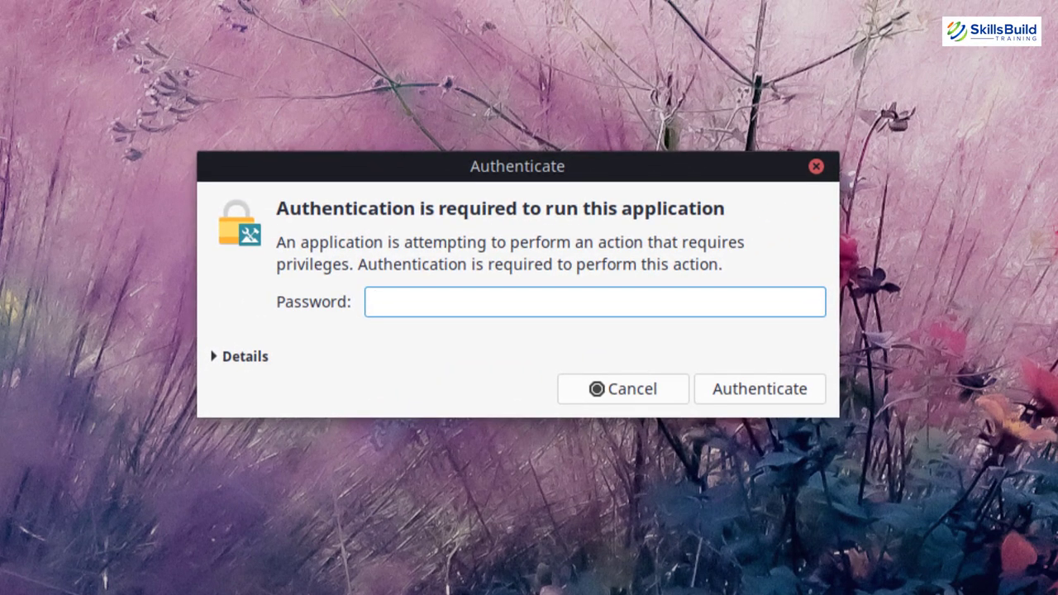
text(•••••)
key(Return)
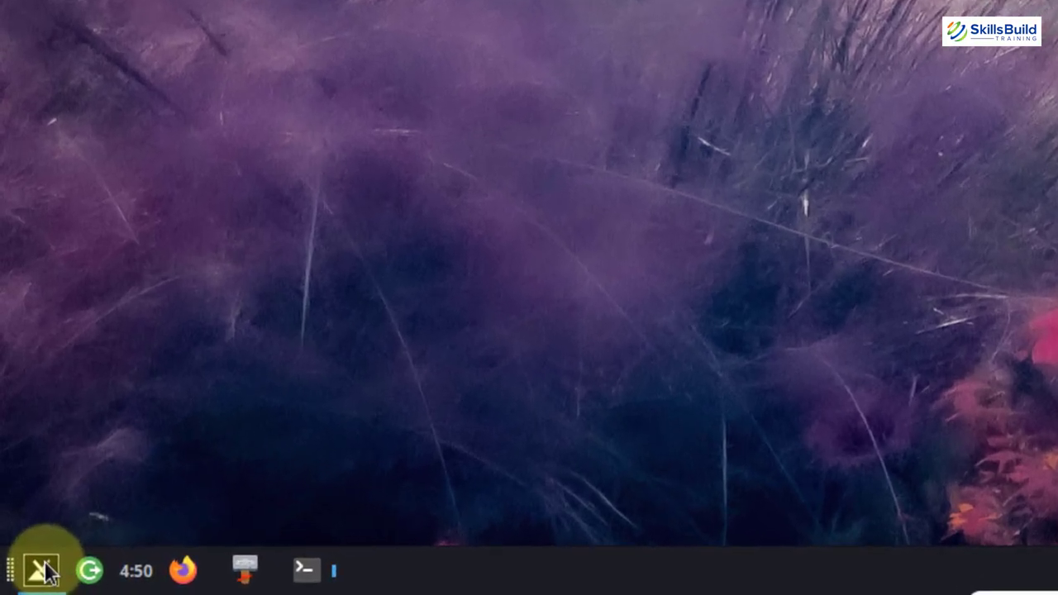
Search 'con' in the applications menu and launch Conky Manager.
click(42, 569)
text(con)
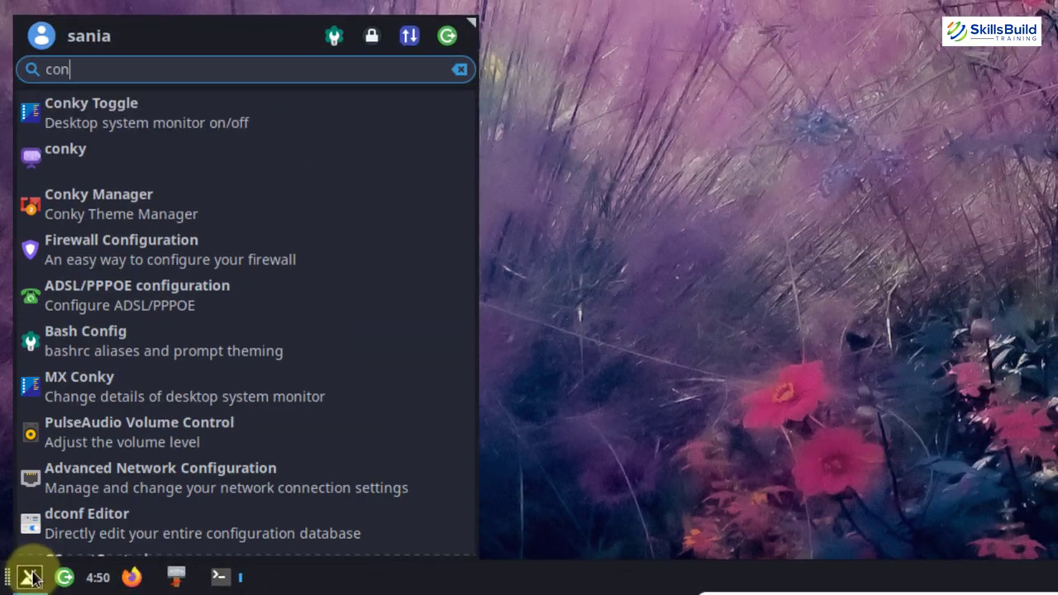
key(Down)
key(Down)
key(Return)
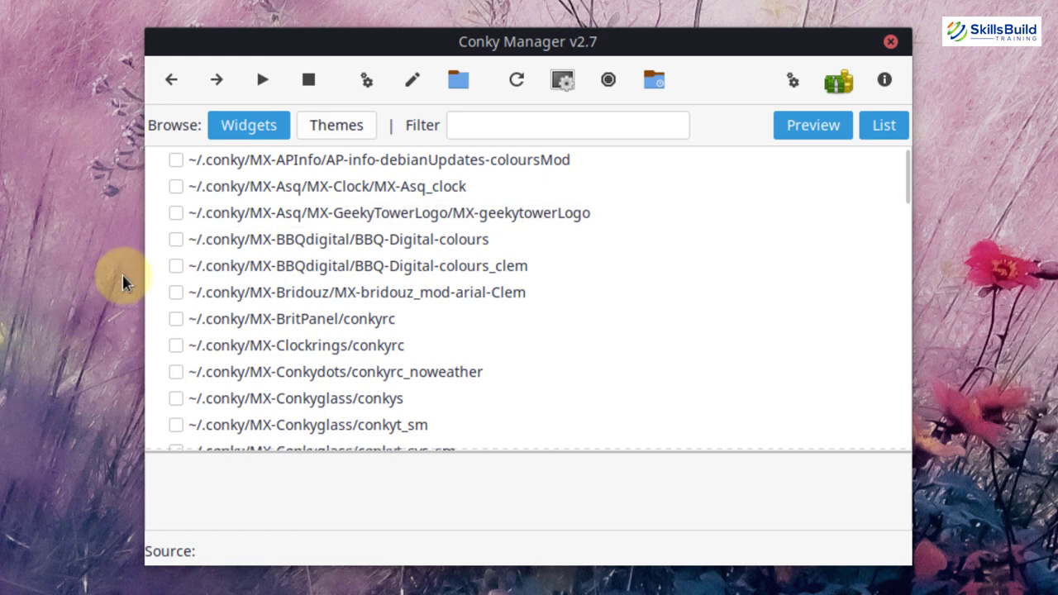
Preview widgets: BBQ-Digital-colours_clem, MX-Bridouz, BritPanel, Clockrings, BBQ-Digital-colours and Conkyglass.
click(174, 266)
click(175, 267)
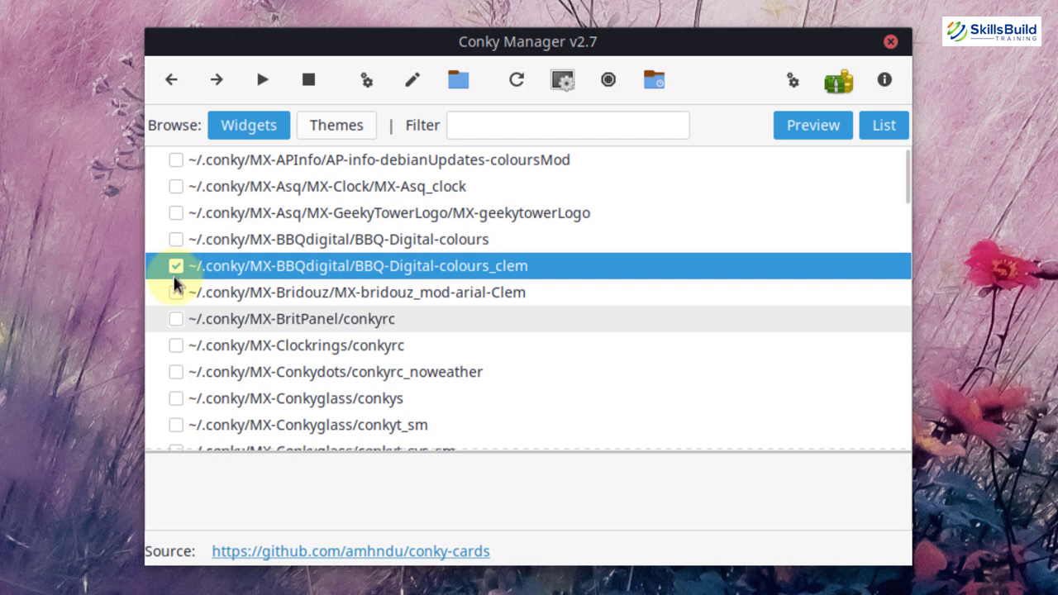
click(176, 299)
click(174, 293)
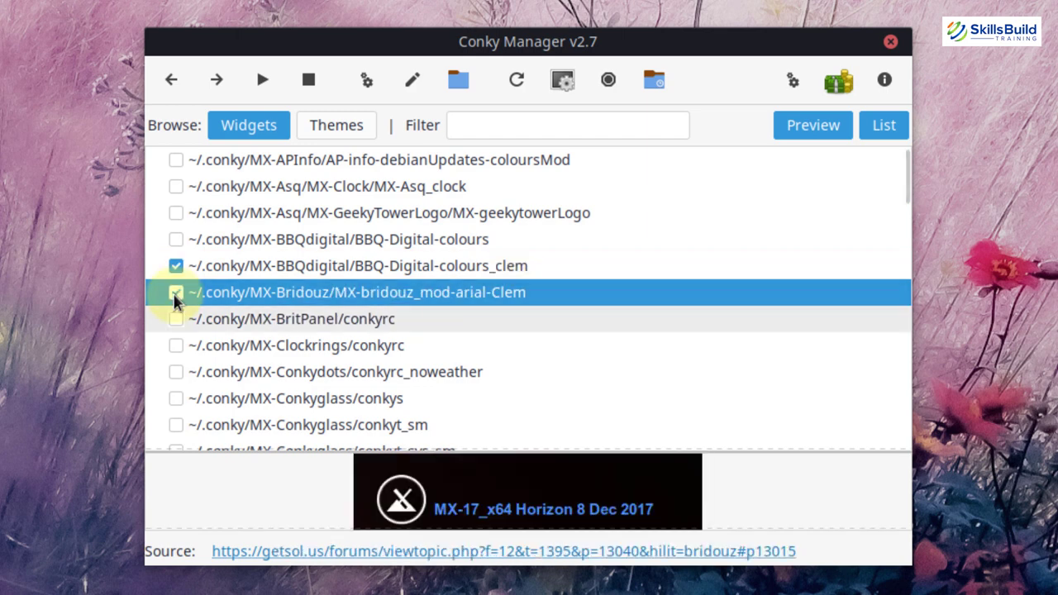
click(176, 320)
click(178, 346)
click(178, 346)
click(177, 239)
click(175, 400)
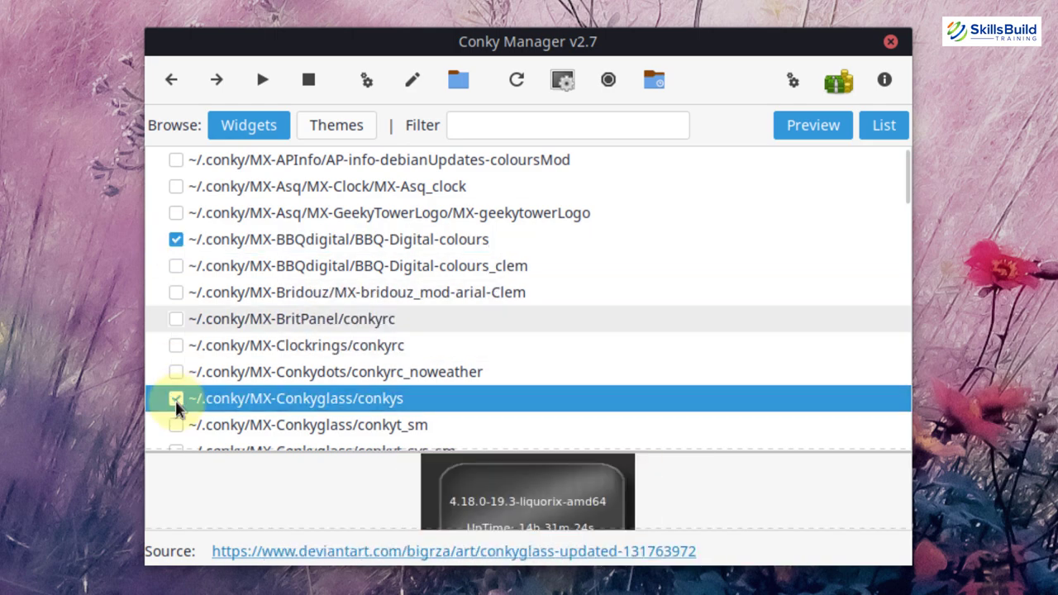
Enable the TronLegacy theme and the BBQ-Digital-colours widget, then close Conky Manager.
click(337, 125)
click(177, 160)
click(249, 125)
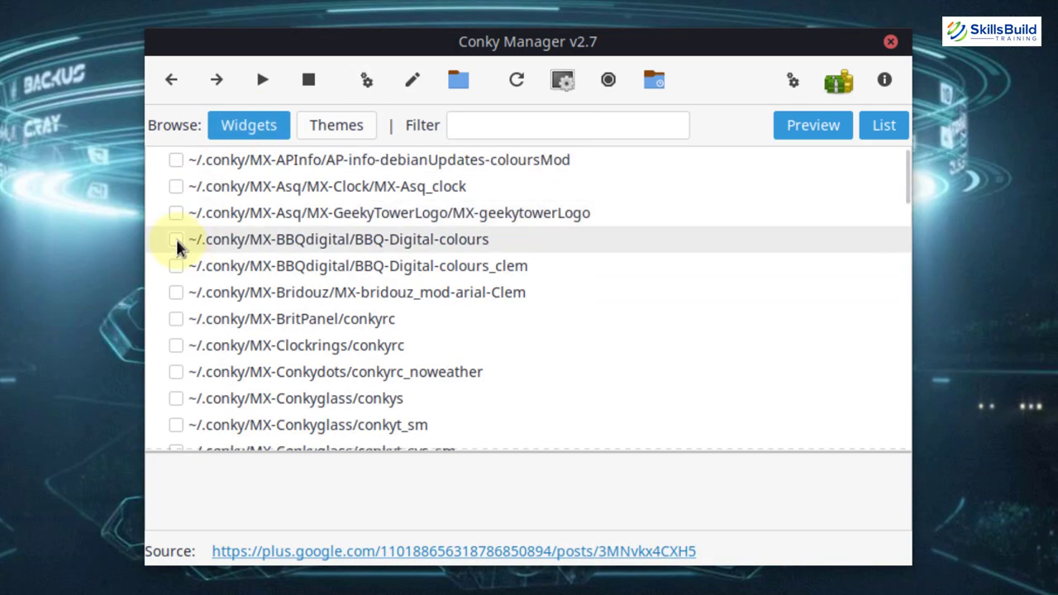
click(176, 239)
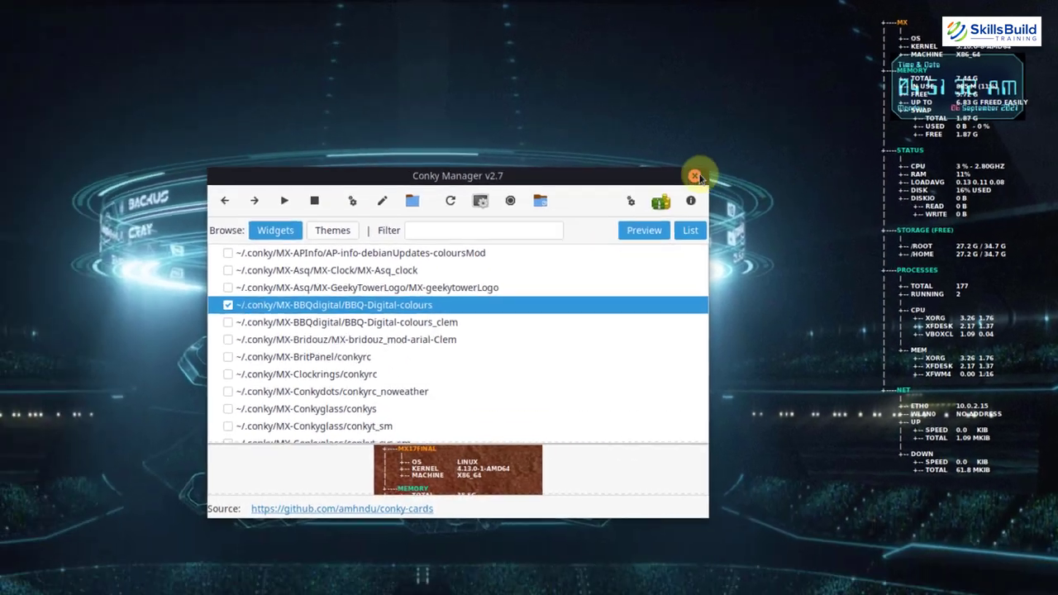
click(614, 215)
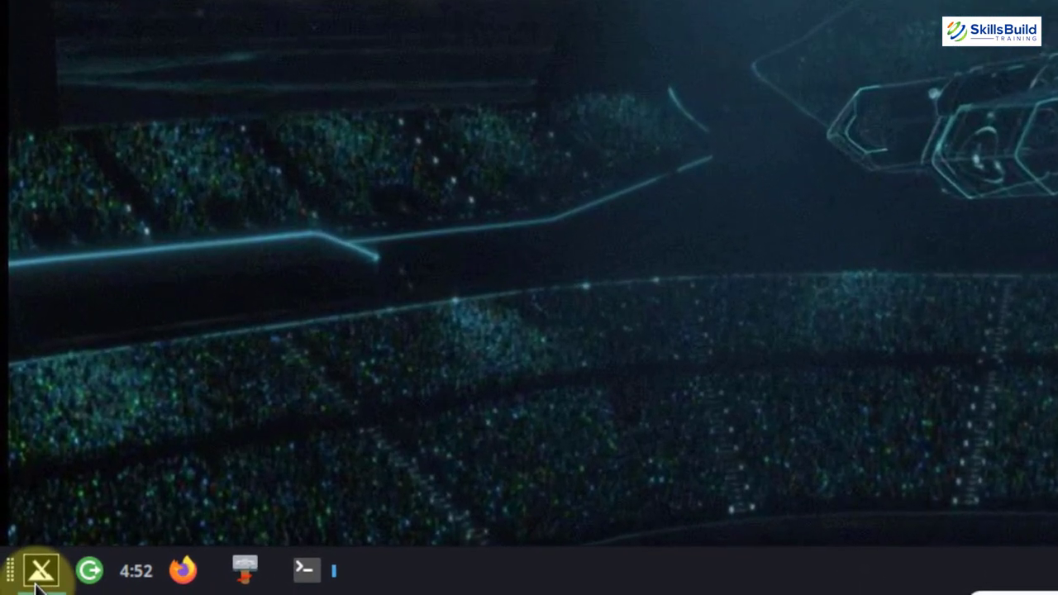
Search 'mx cl' in the applications menu and launch MX Cleanup.
click(16, 585)
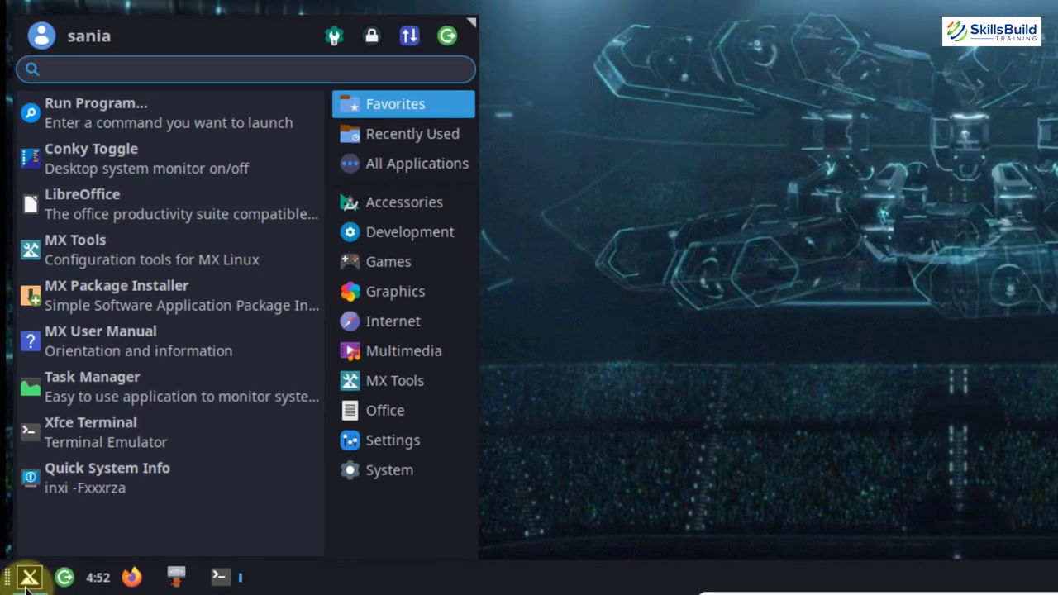
text(mx cl)
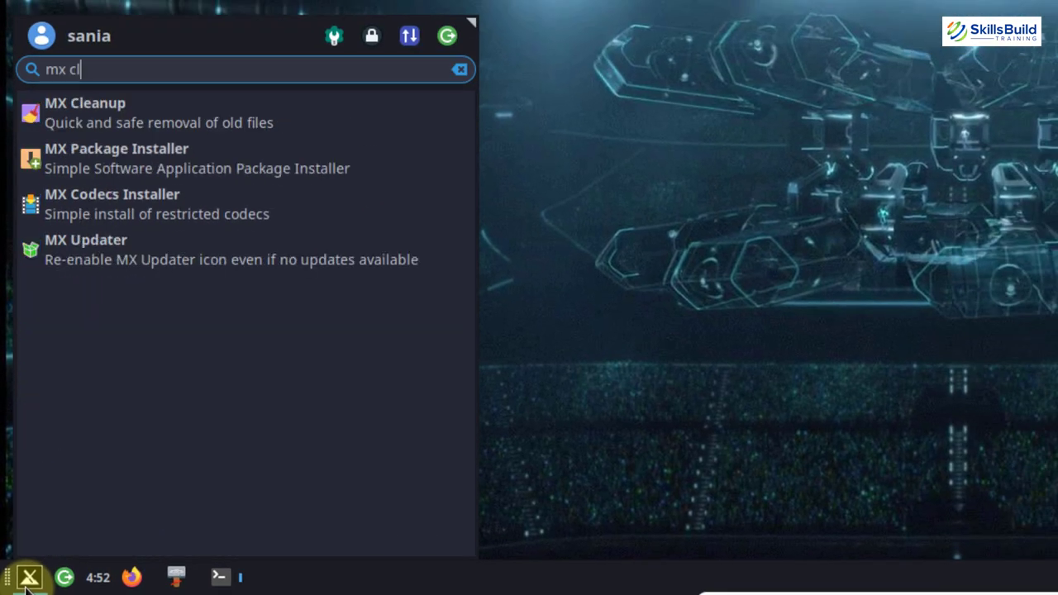
key(Return)
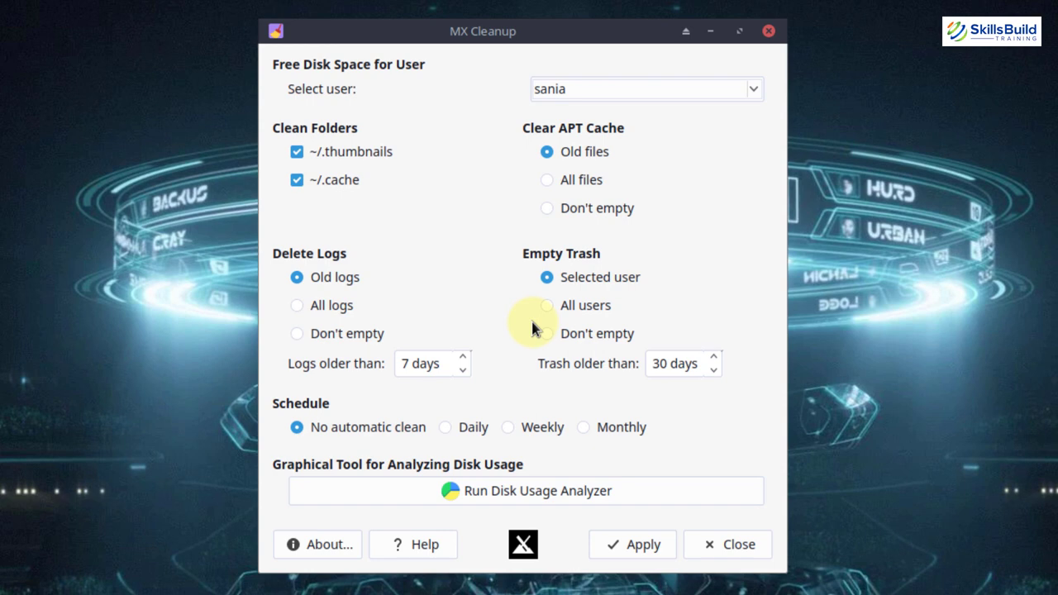